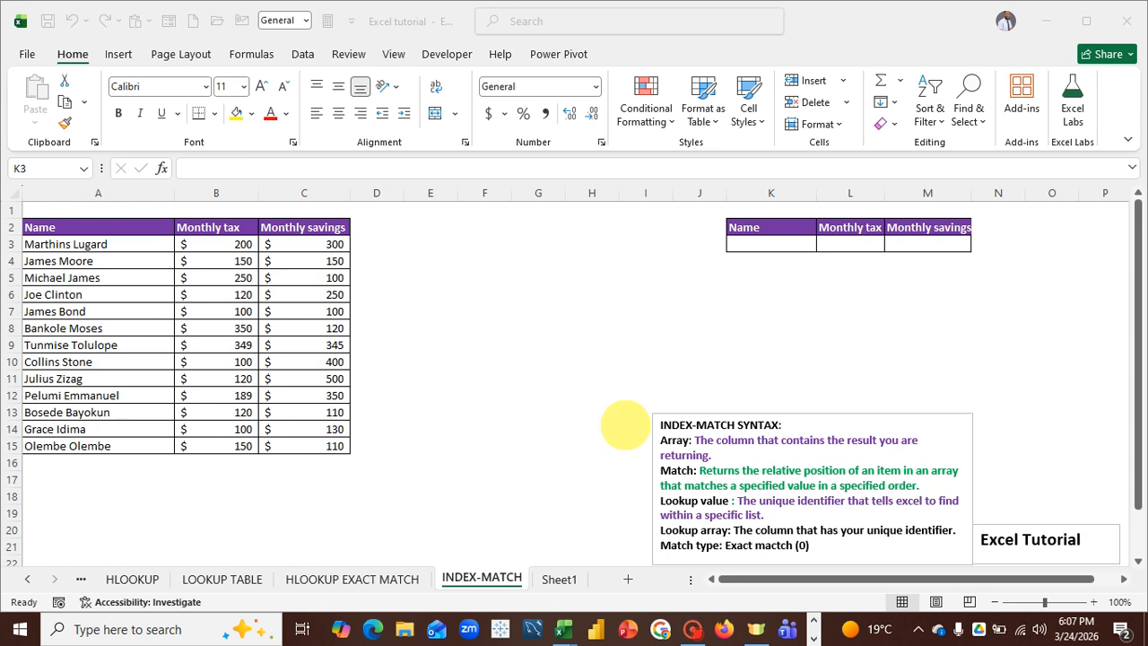
key("ctrl")
key("ctrl")
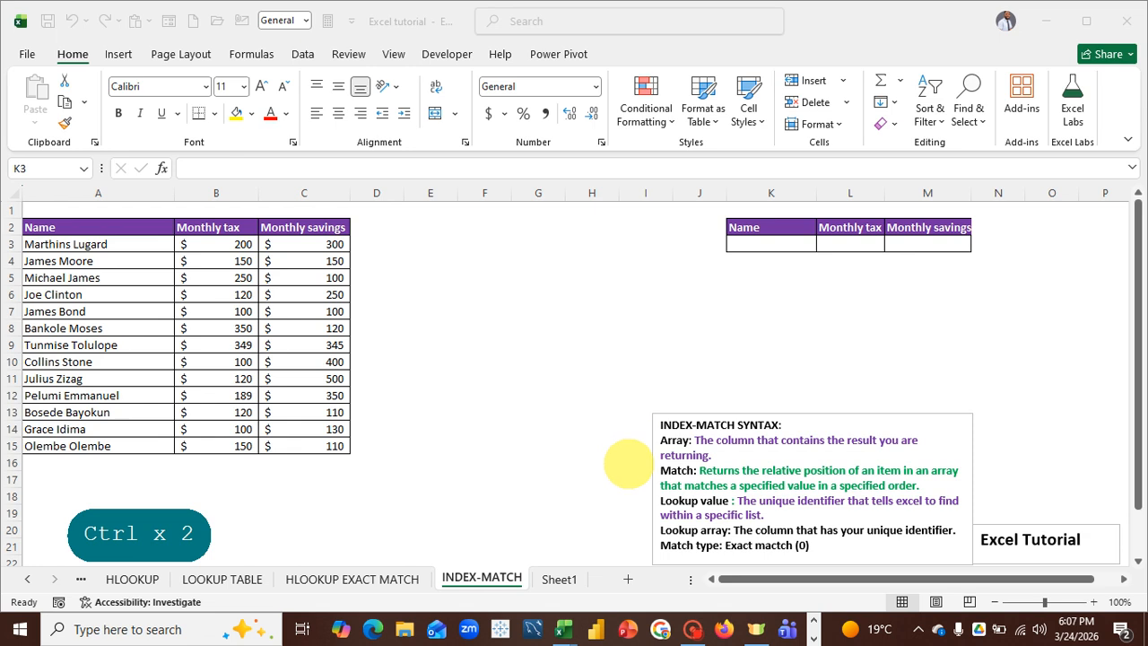
key("ctrl")
key("ctrl")
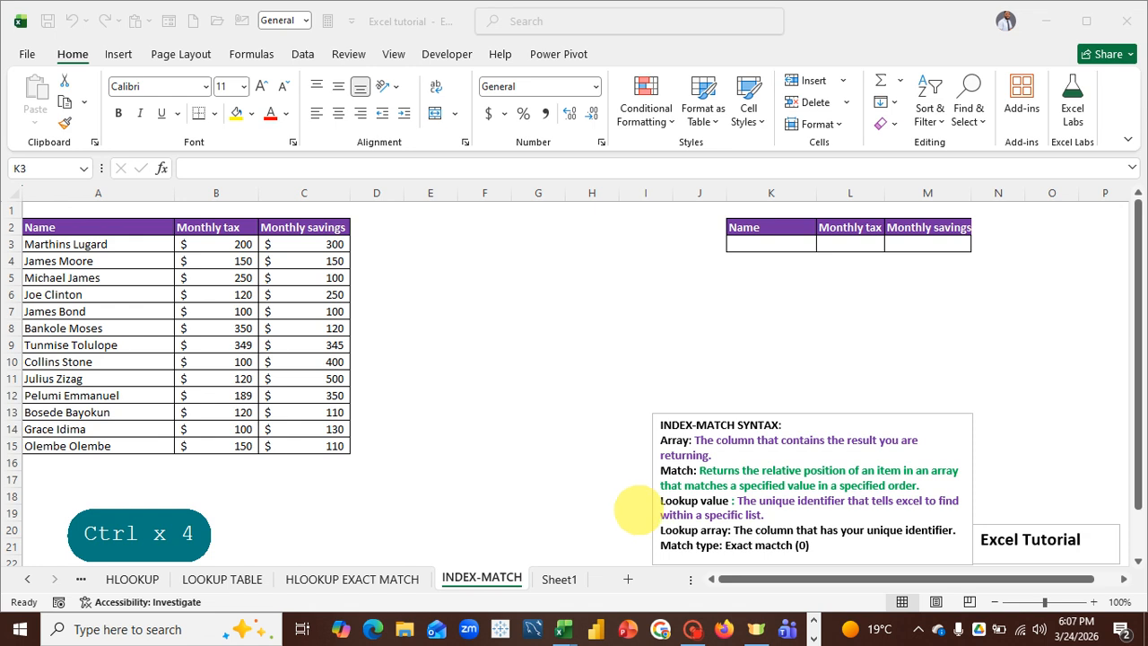
key("ctrl")
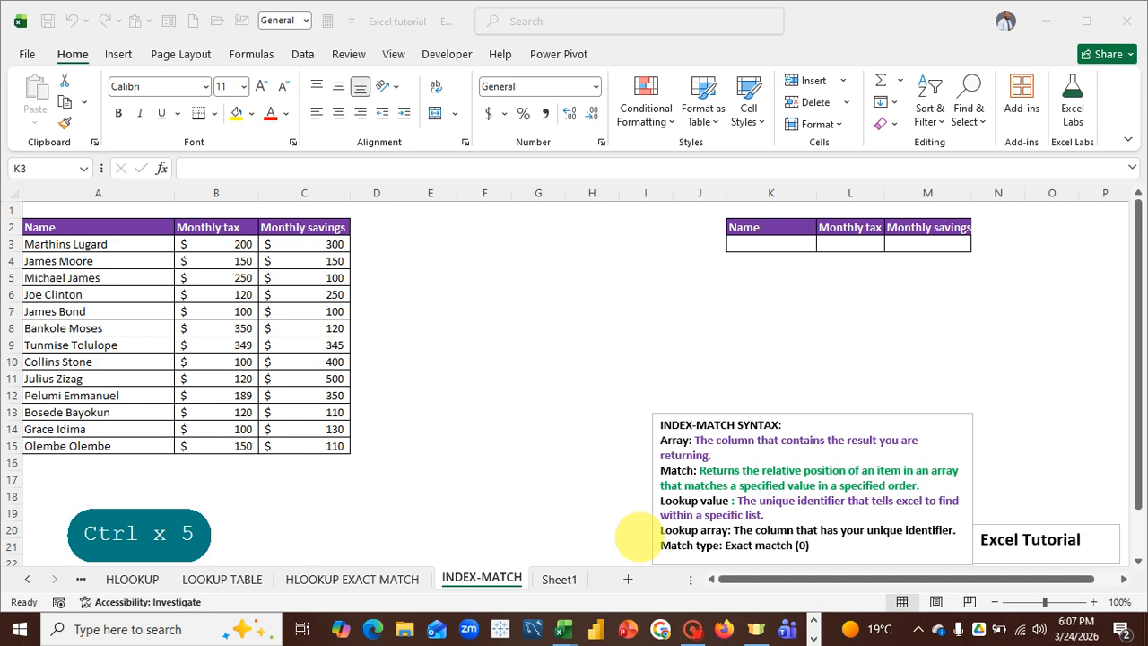
key("ctrl")
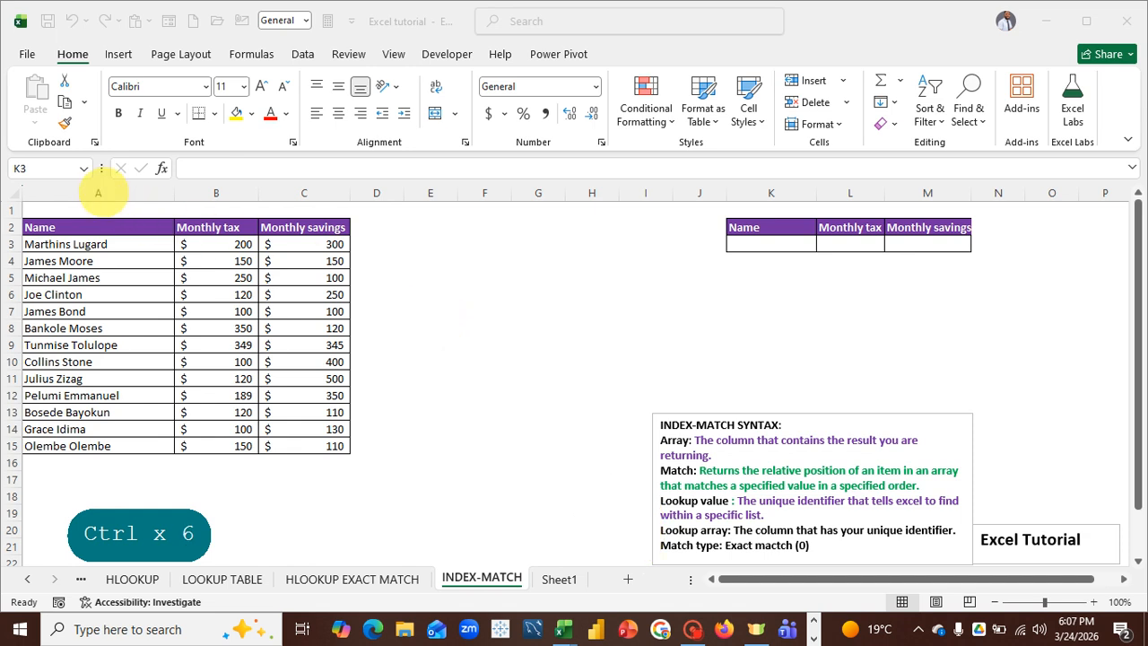
key("ctrl")
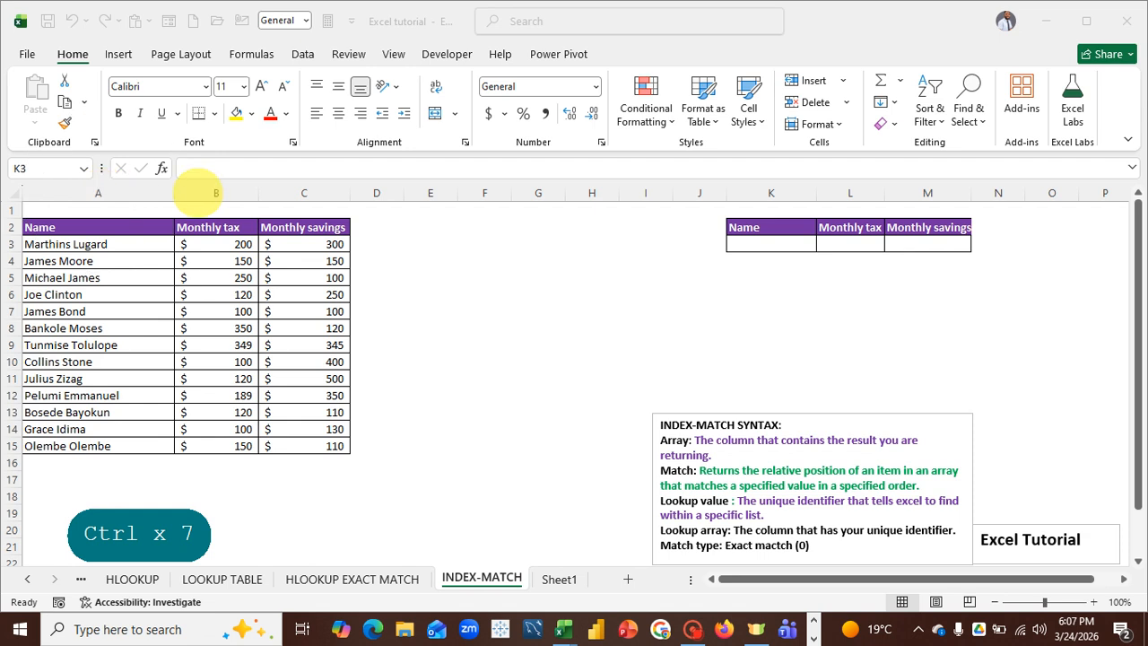
key("ctrl")
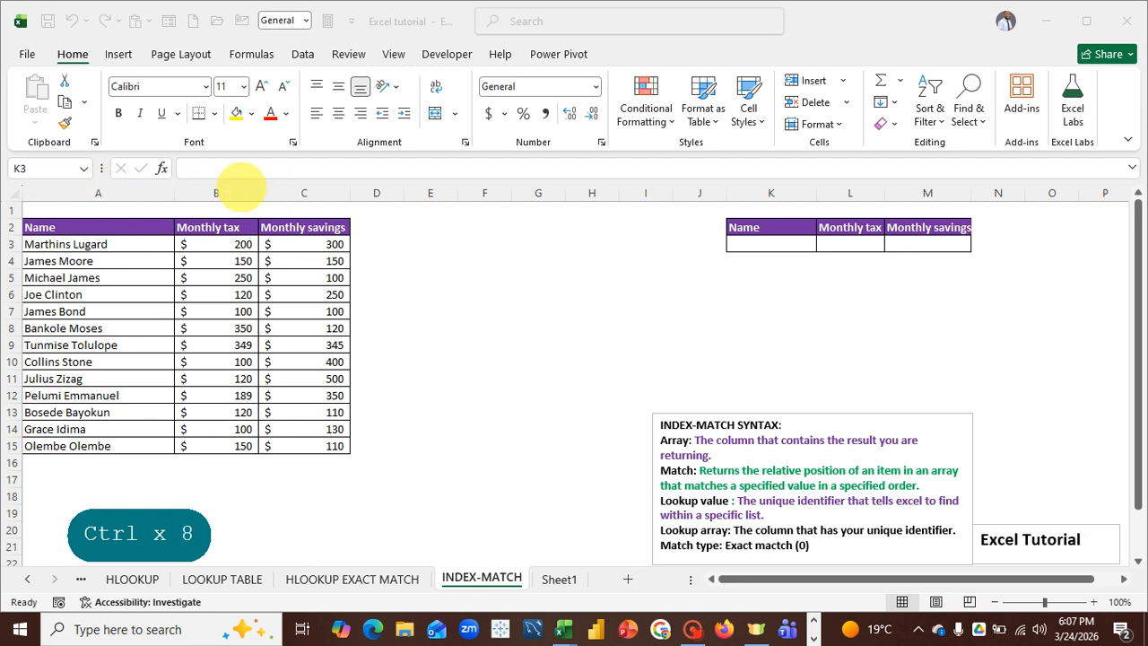
key("ctrl")
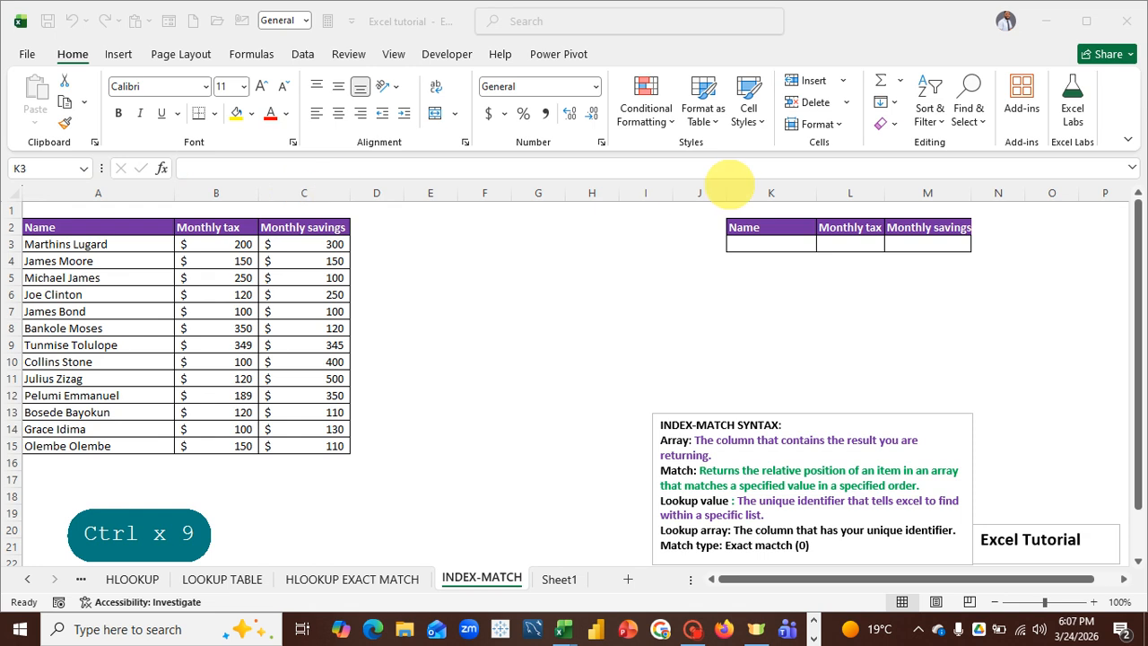
key("ctrl")
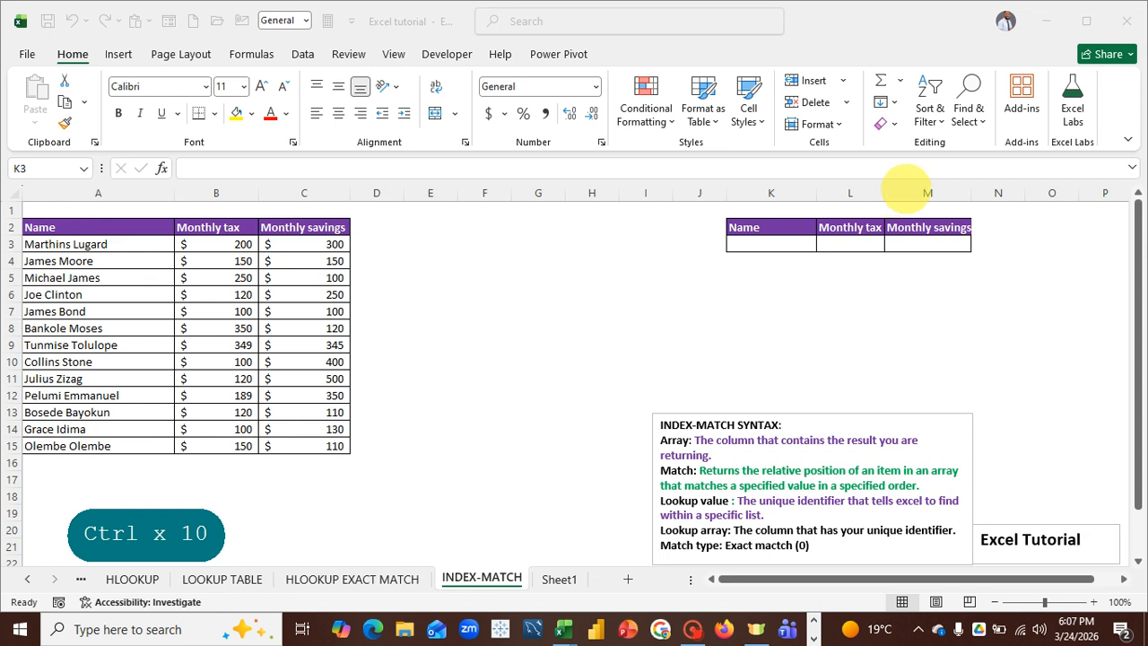
key("ctrl")
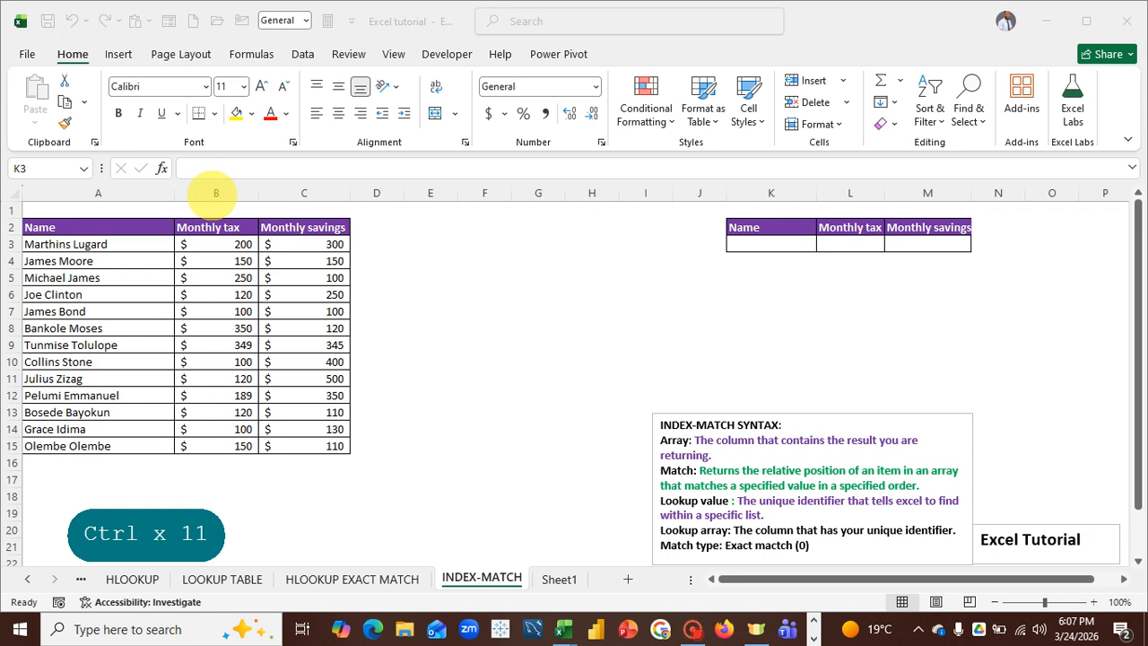
key("ctrl")
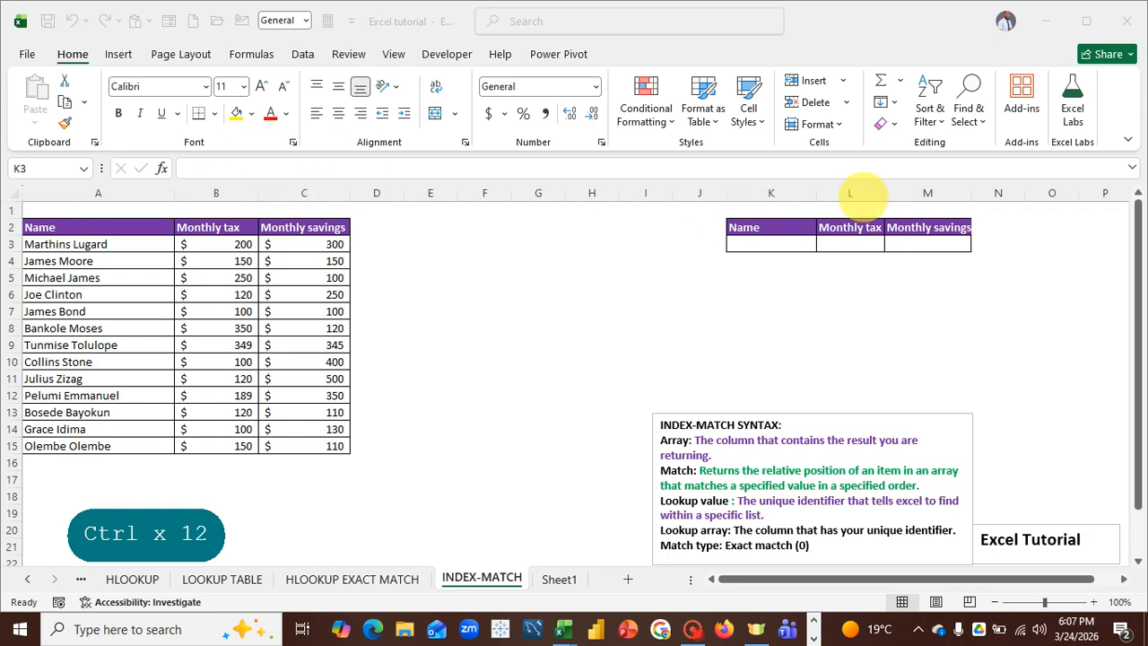
key("ctrl")
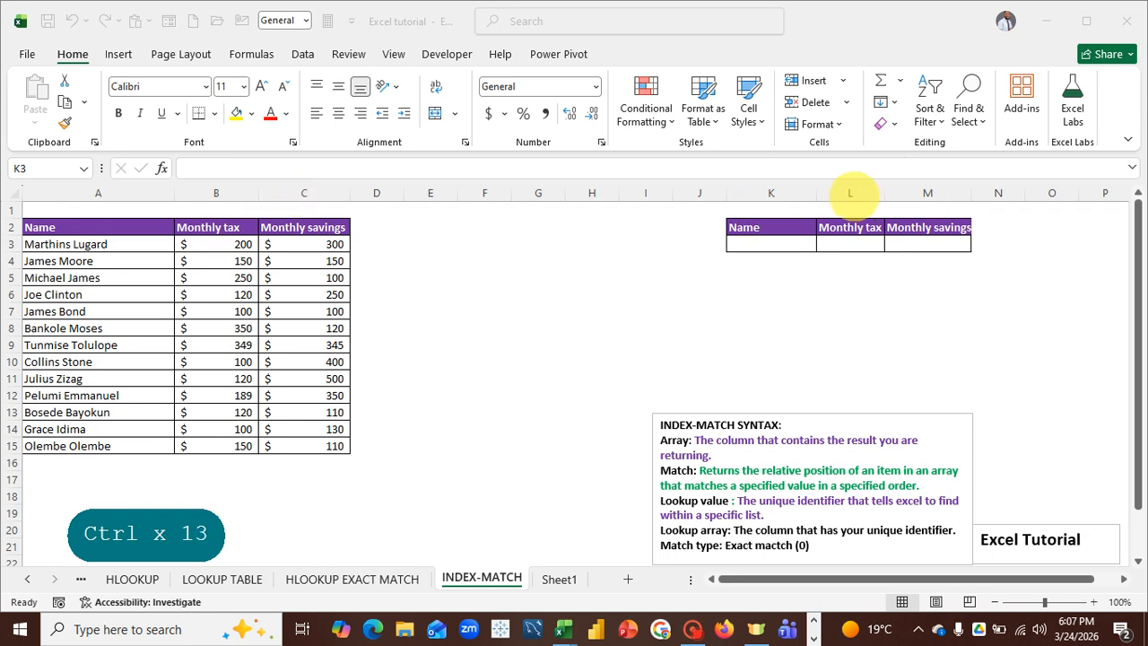
key("ctrl")
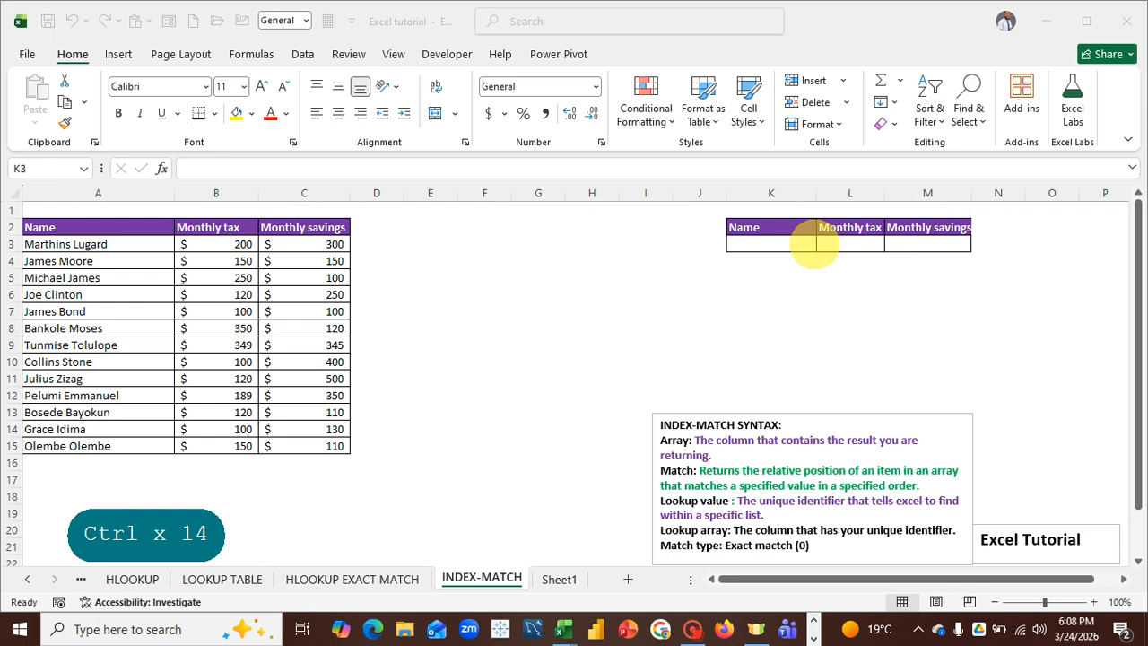
key("ctrl")
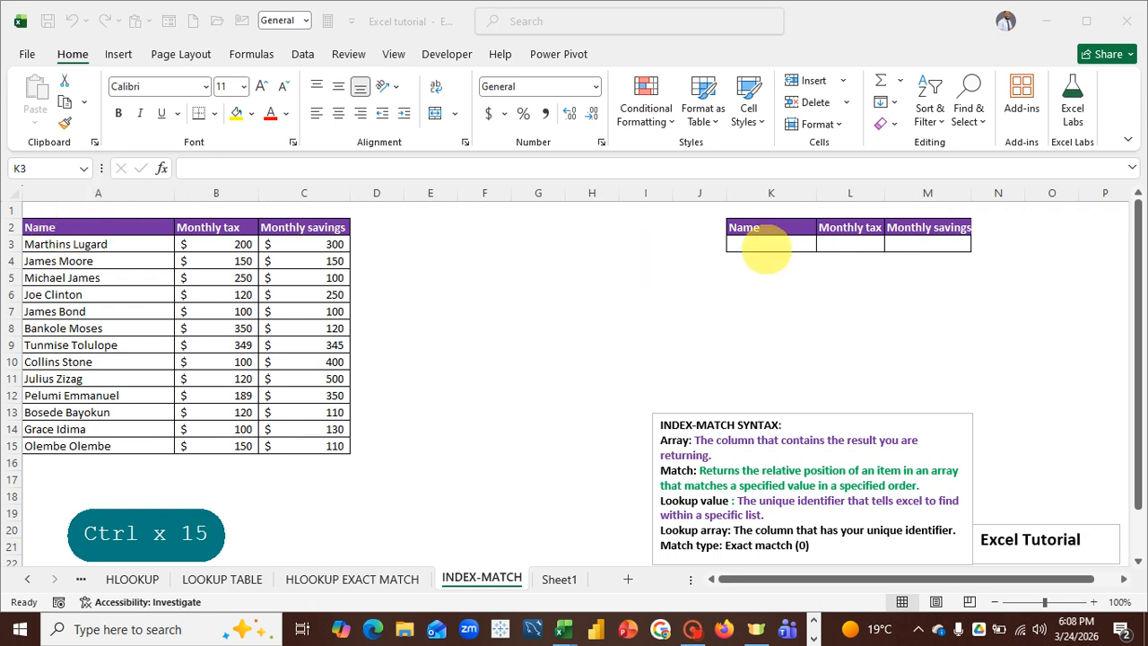
Add list data validation with an in-cell dropdown to K3, using =$A$3:$A$15 as the source
left_click(756, 239)
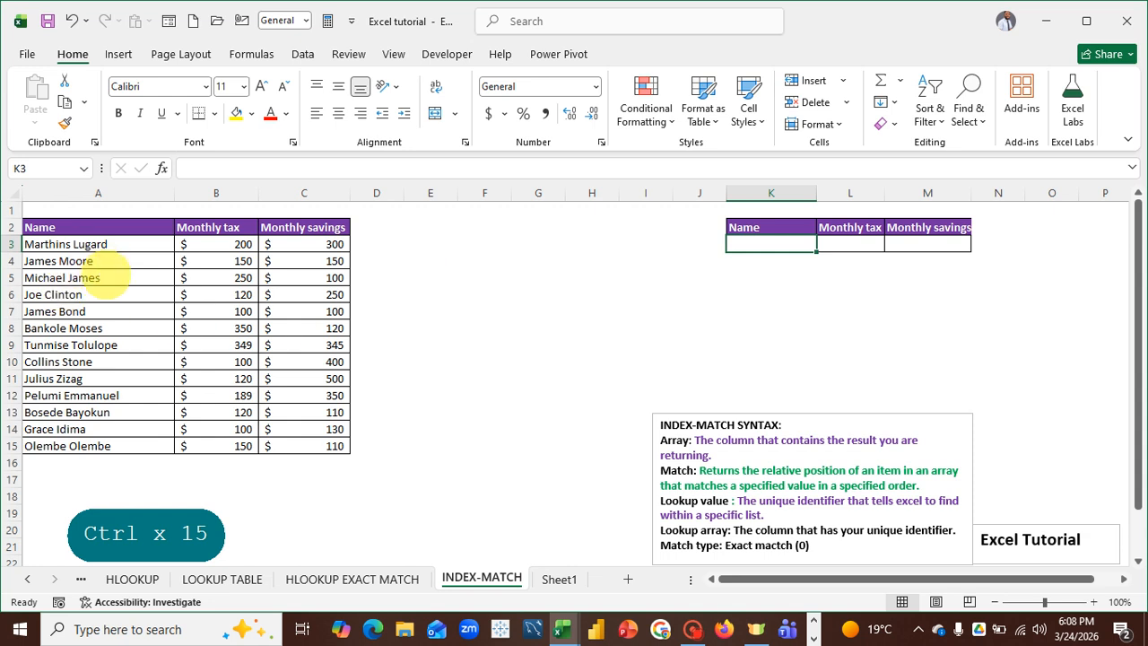
key("ctrl")
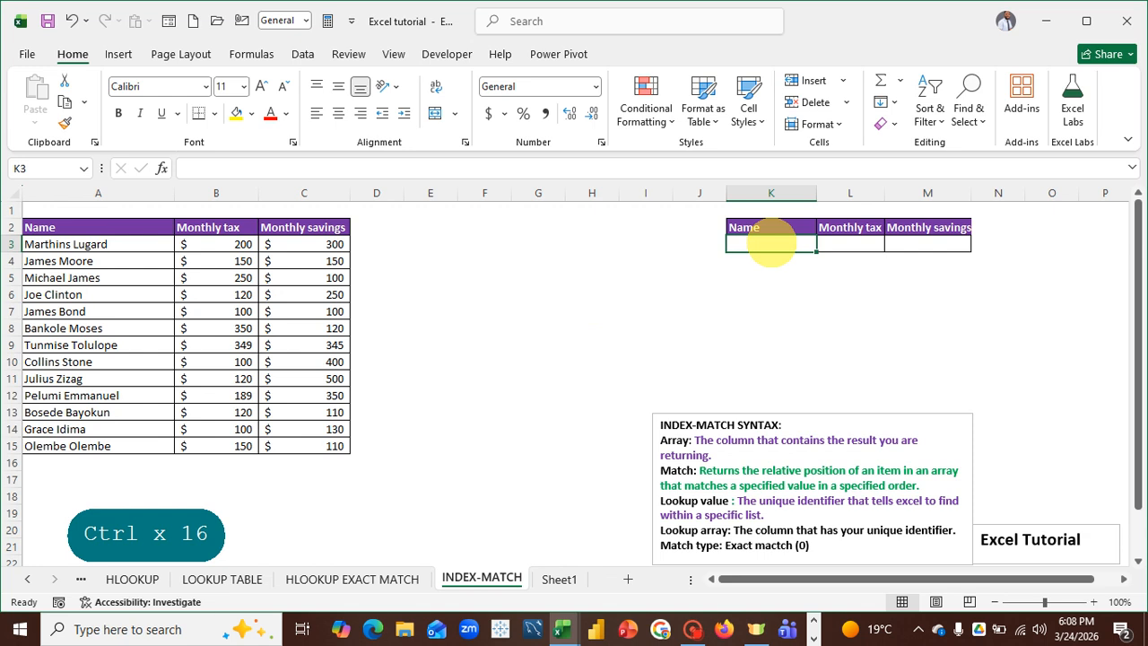
key("ctrl")
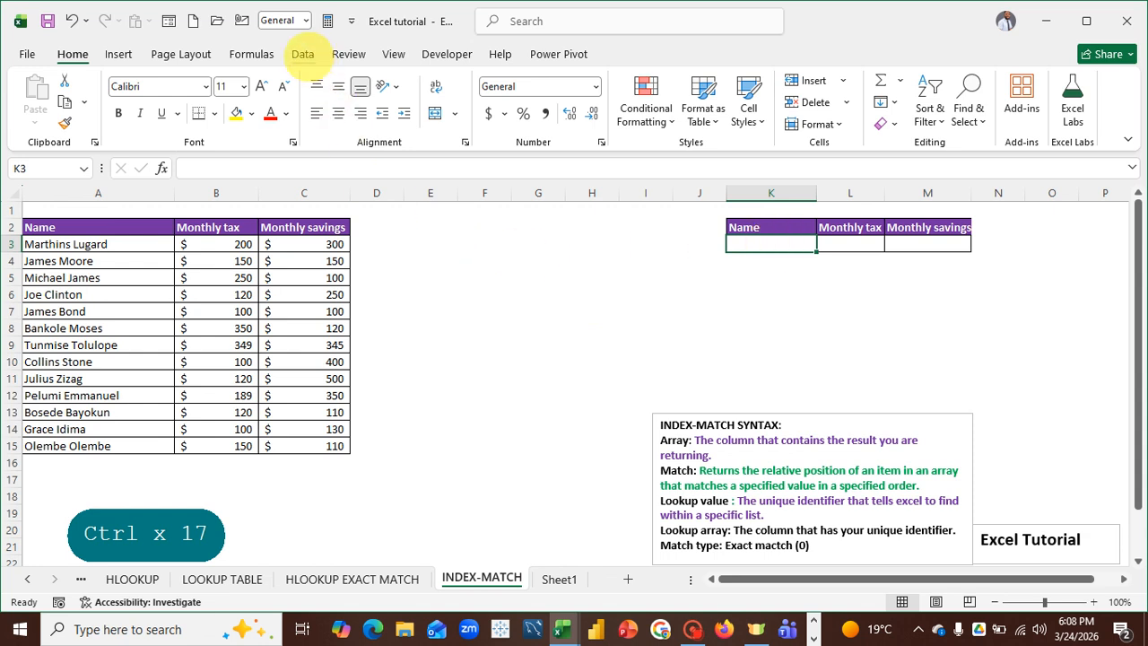
left_click(303, 54)
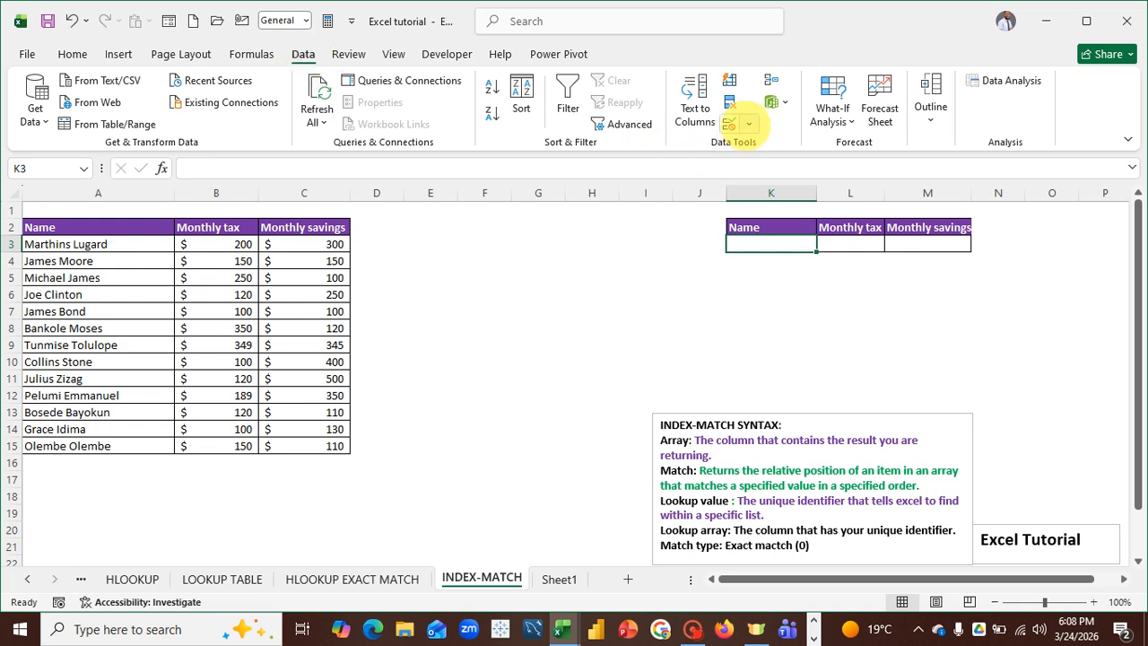
left_click(746, 123)
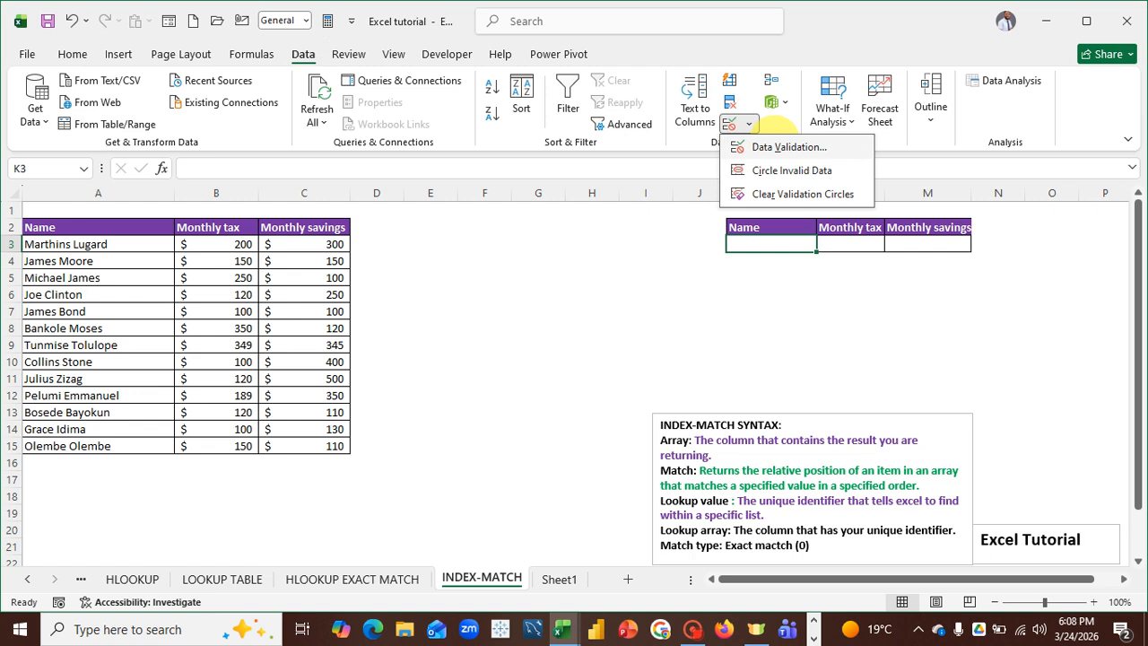
left_click(762, 146)
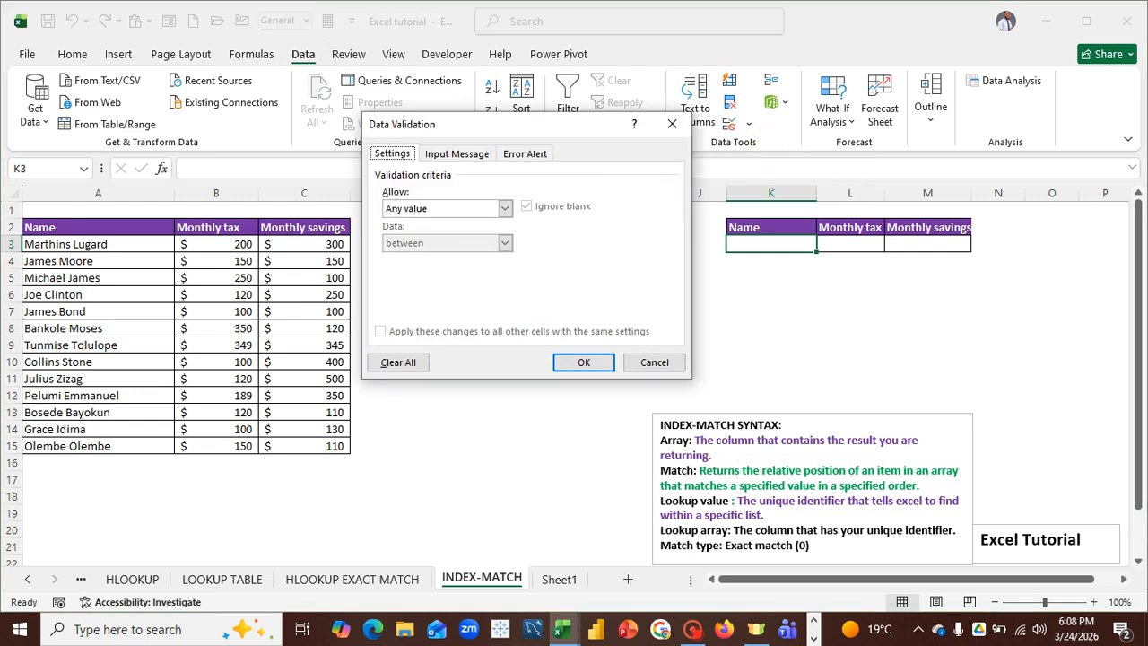
left_click(504, 208)
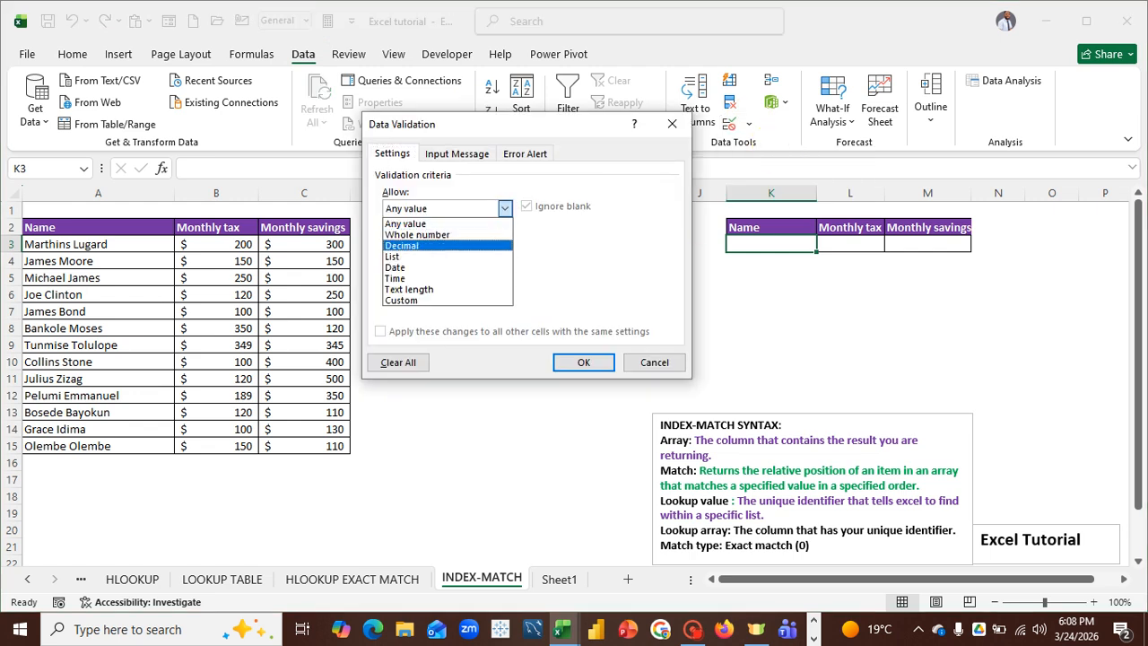
left_click(422, 257)
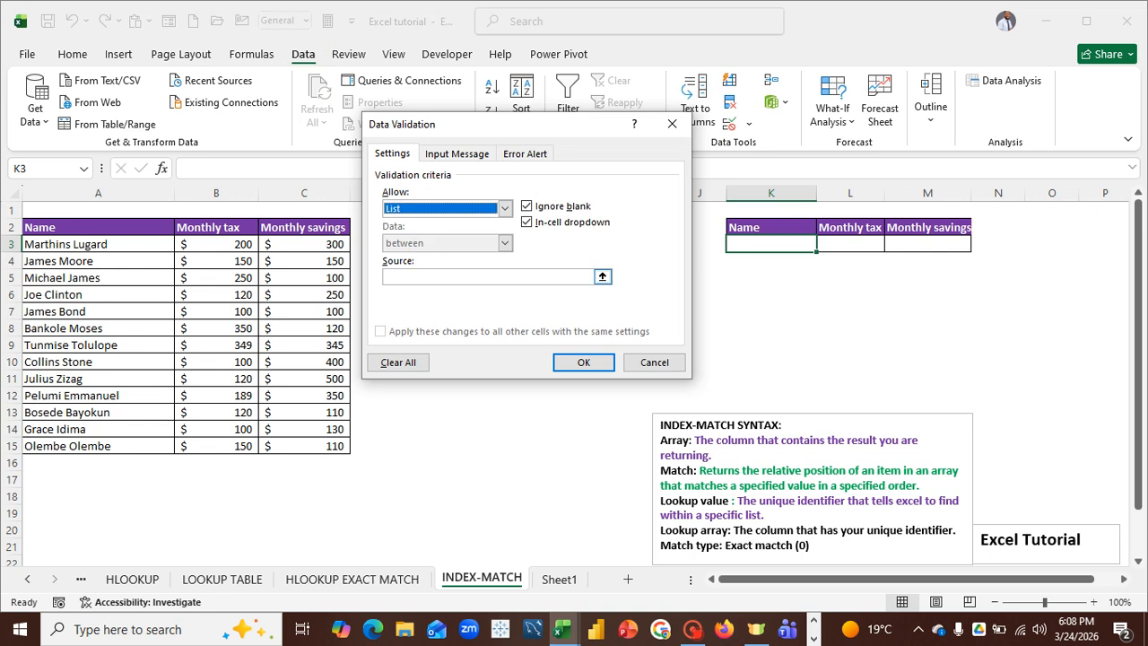
left_click(602, 276)
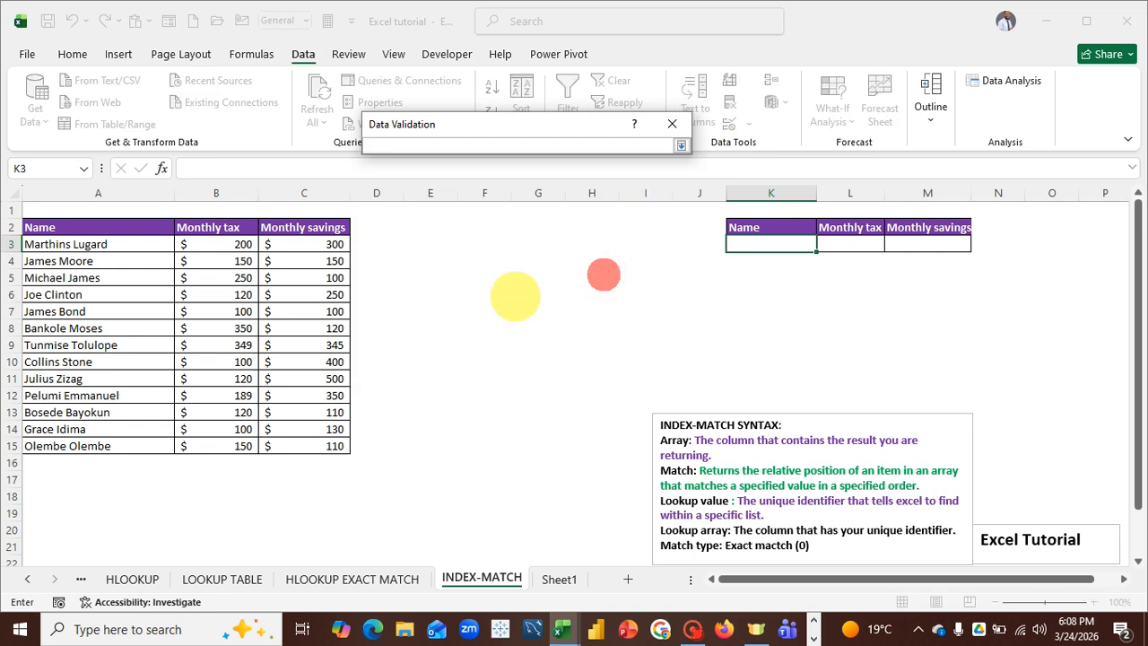
left_click_drag(63, 246, 70, 446)
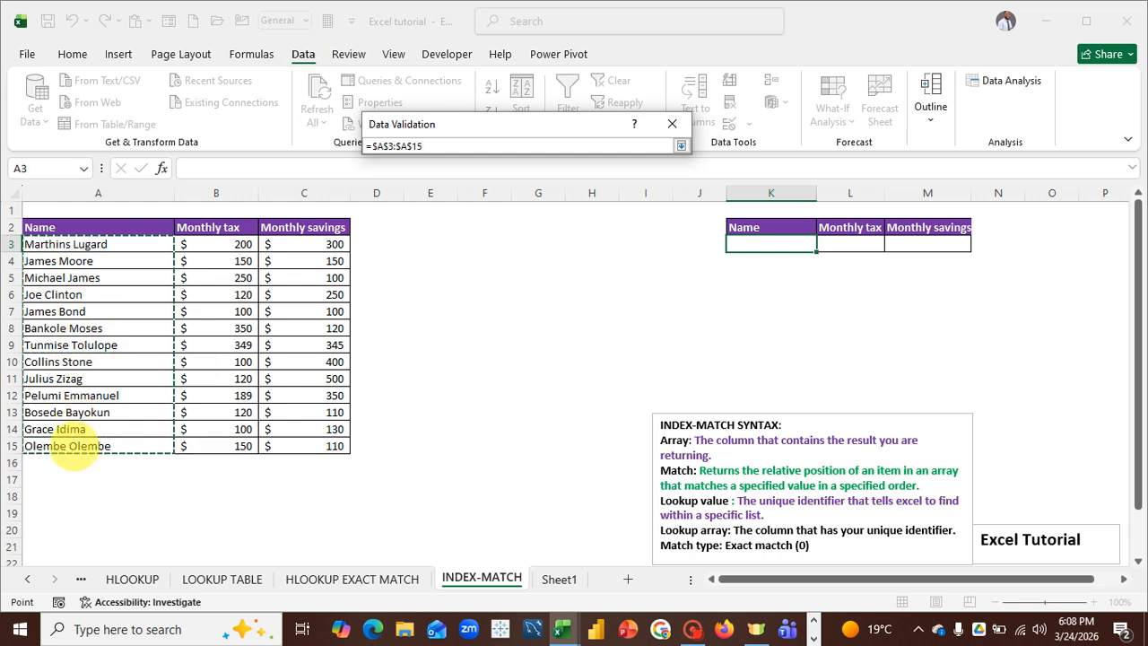
key("Return")
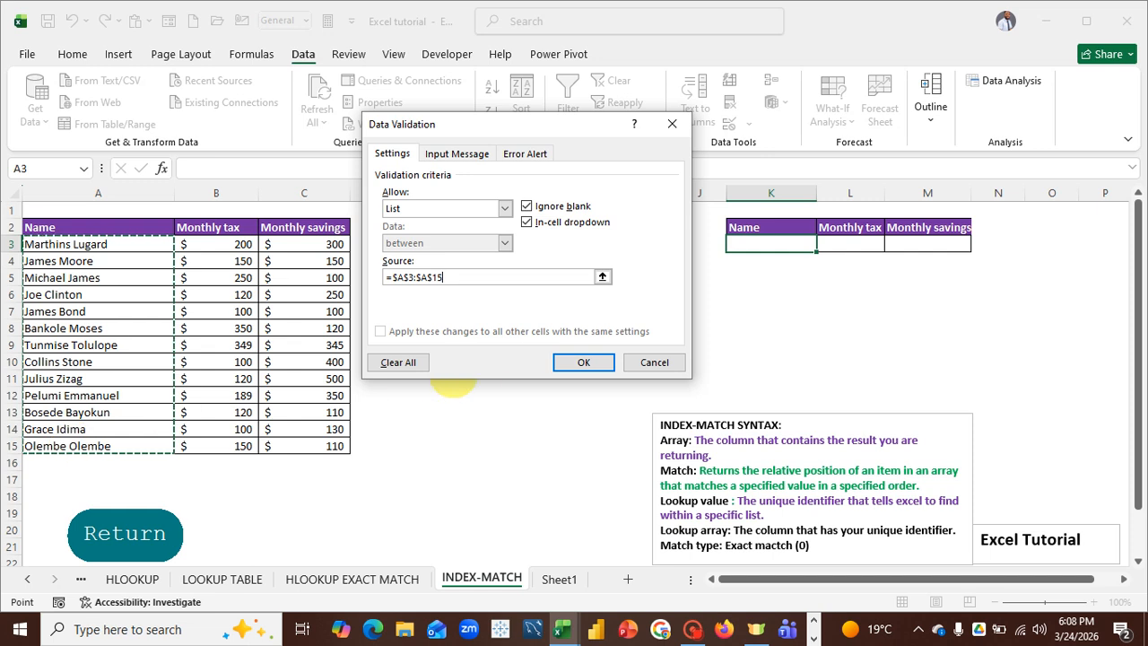
left_click(583, 362)
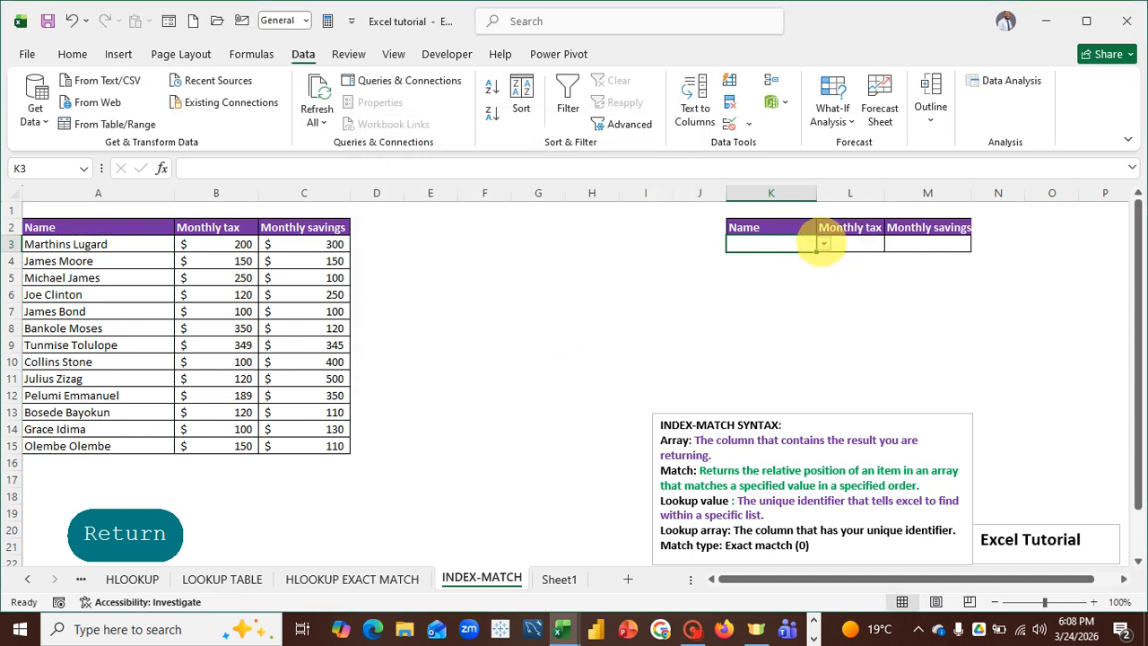
Choose the first person's name from the dropdown list in K3
left_click(823, 243)
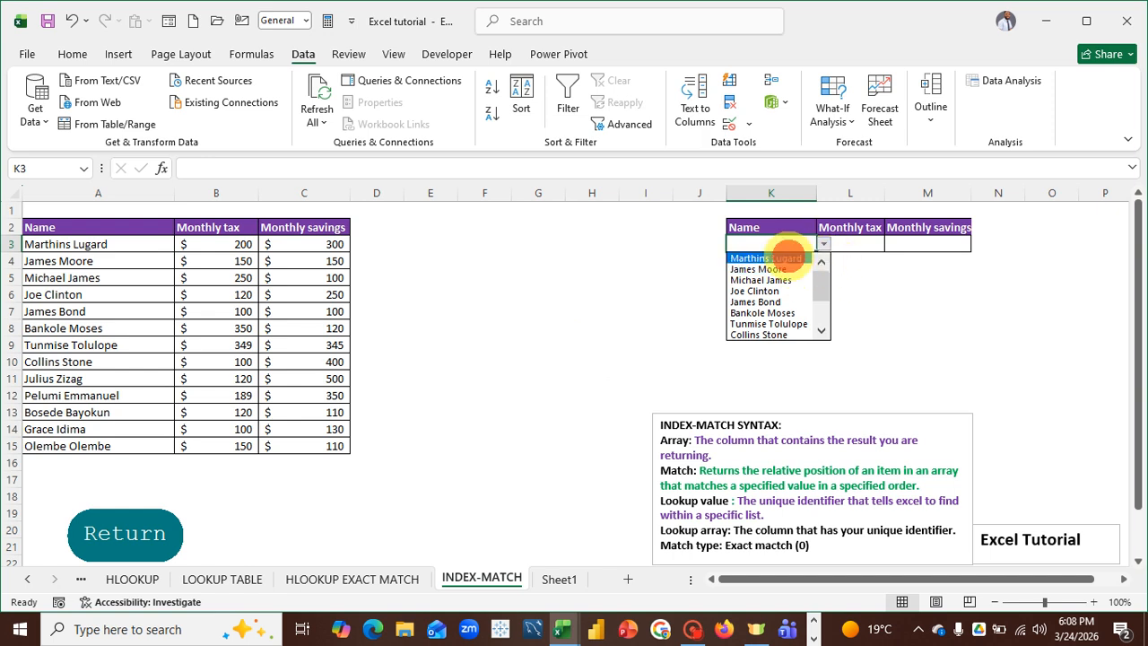
left_click(785, 258)
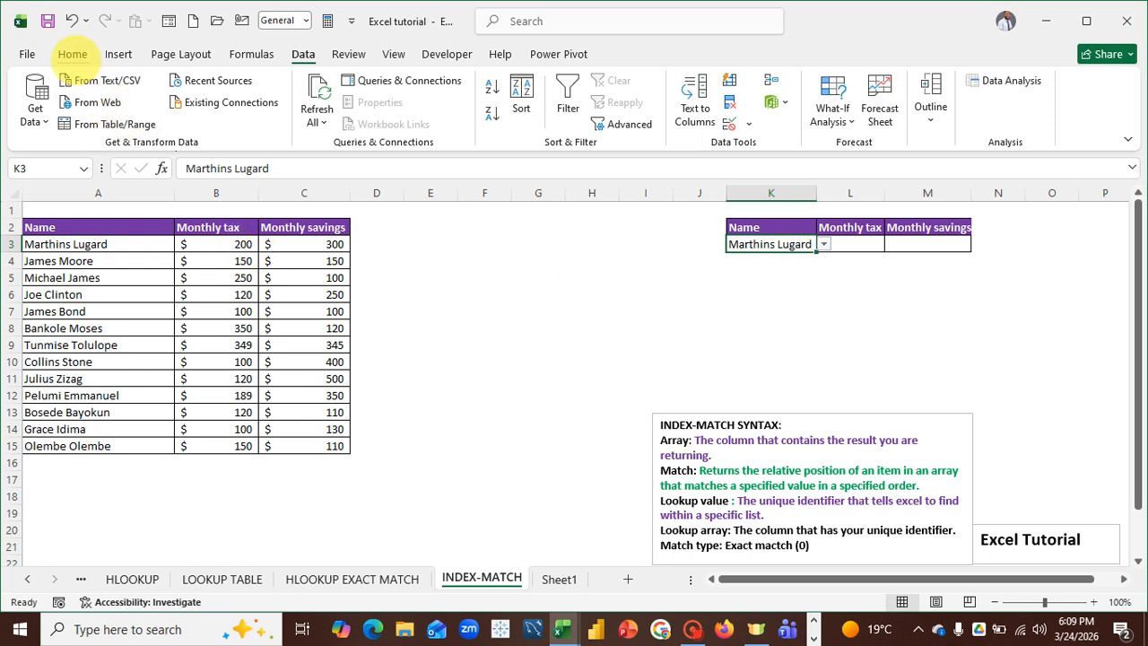
left_click(73, 54)
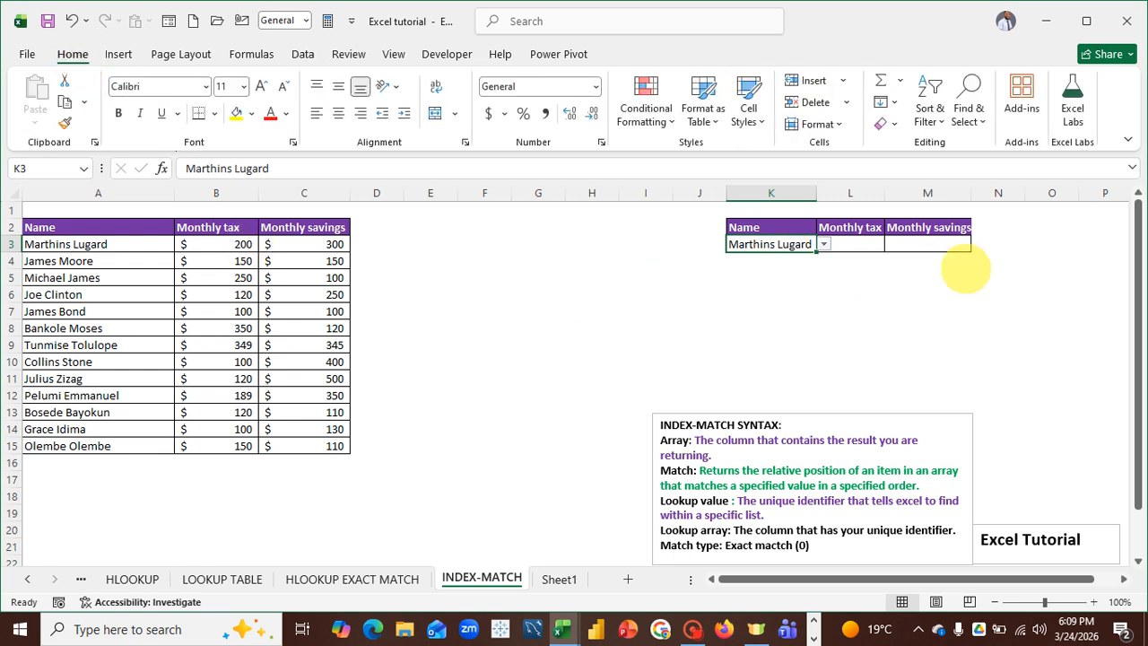
Start an INDEX formula in L3 with the monthly tax range B3:B15 as its array
left_click(850, 247)
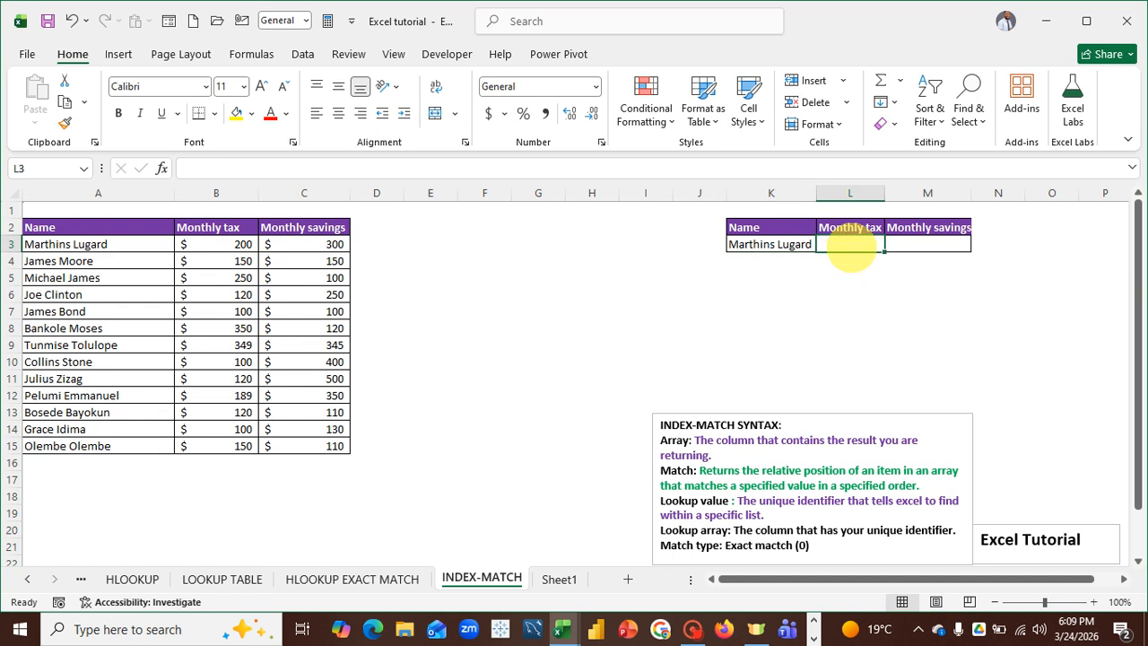
type("=in")
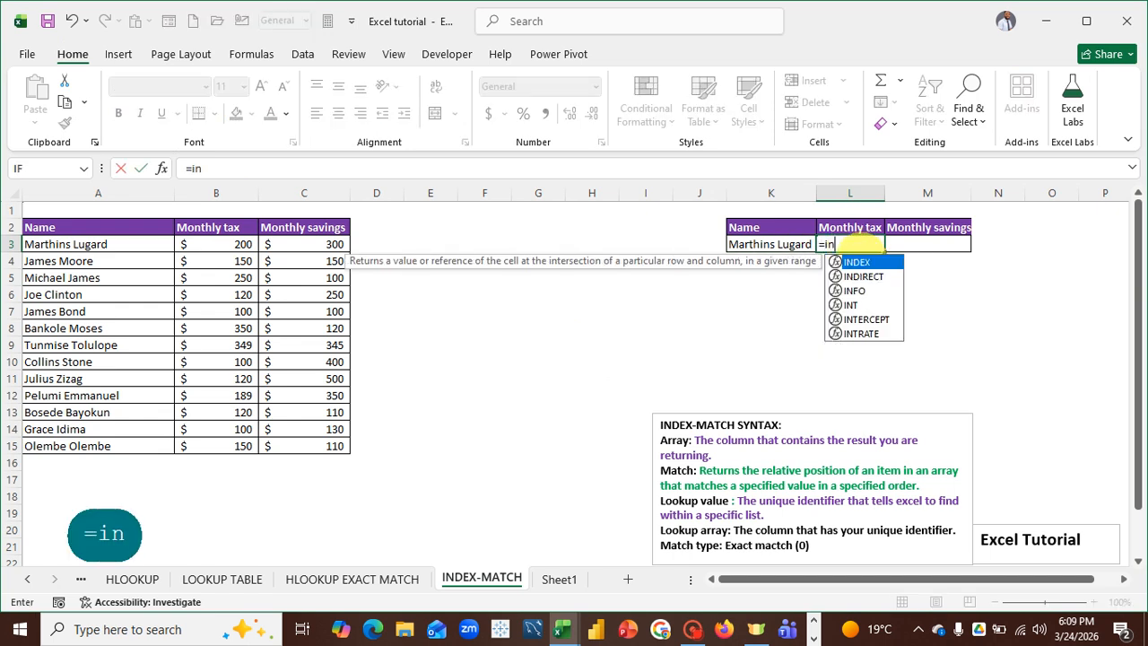
double_click(857, 259)
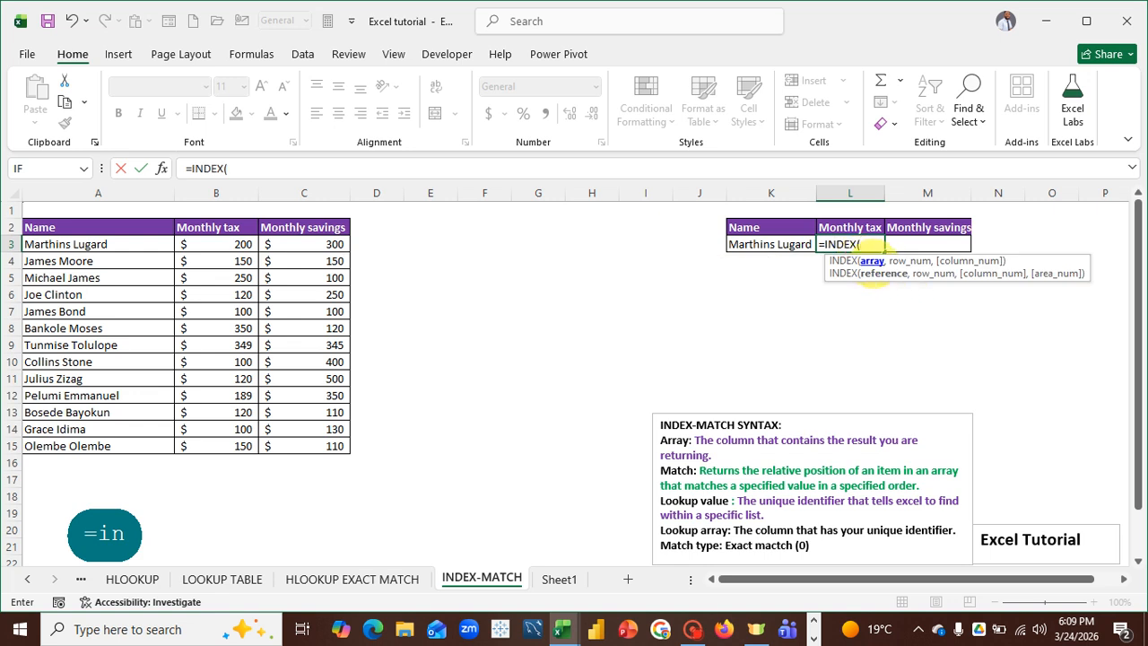
key("ctrl")
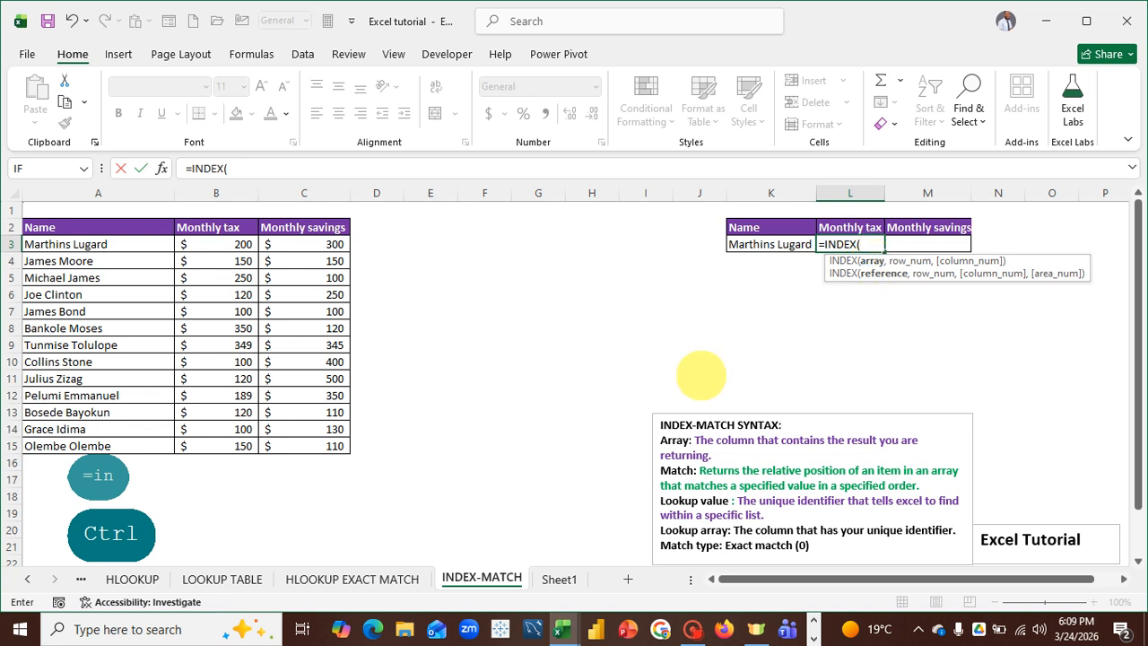
key("ctrl")
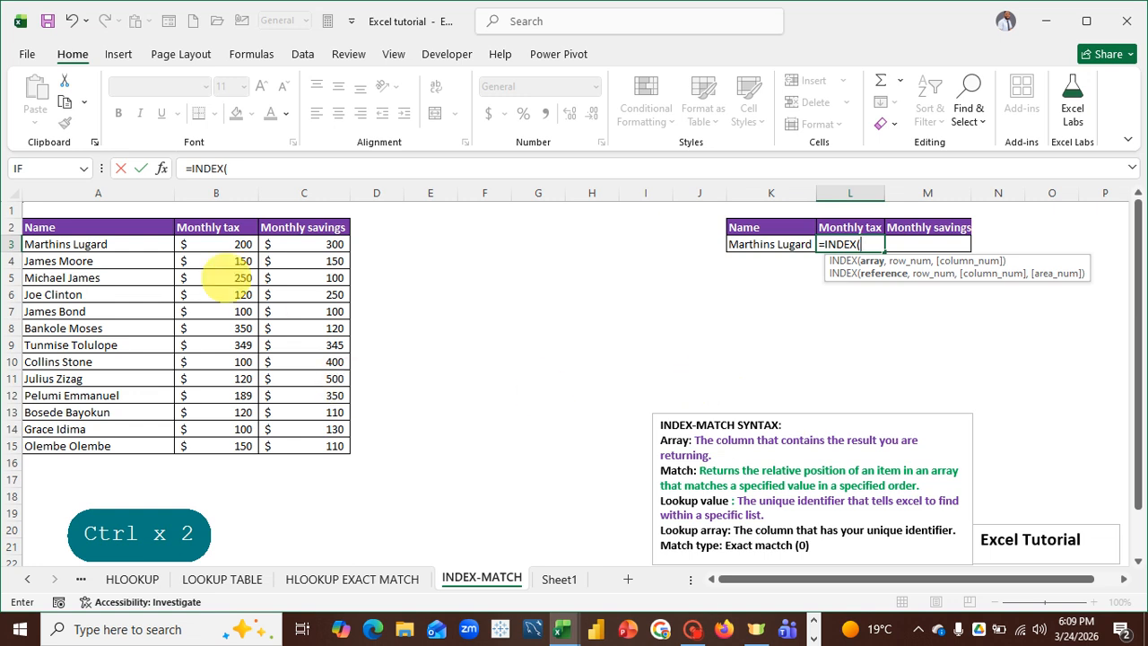
left_click_drag(208, 244, 218, 437)
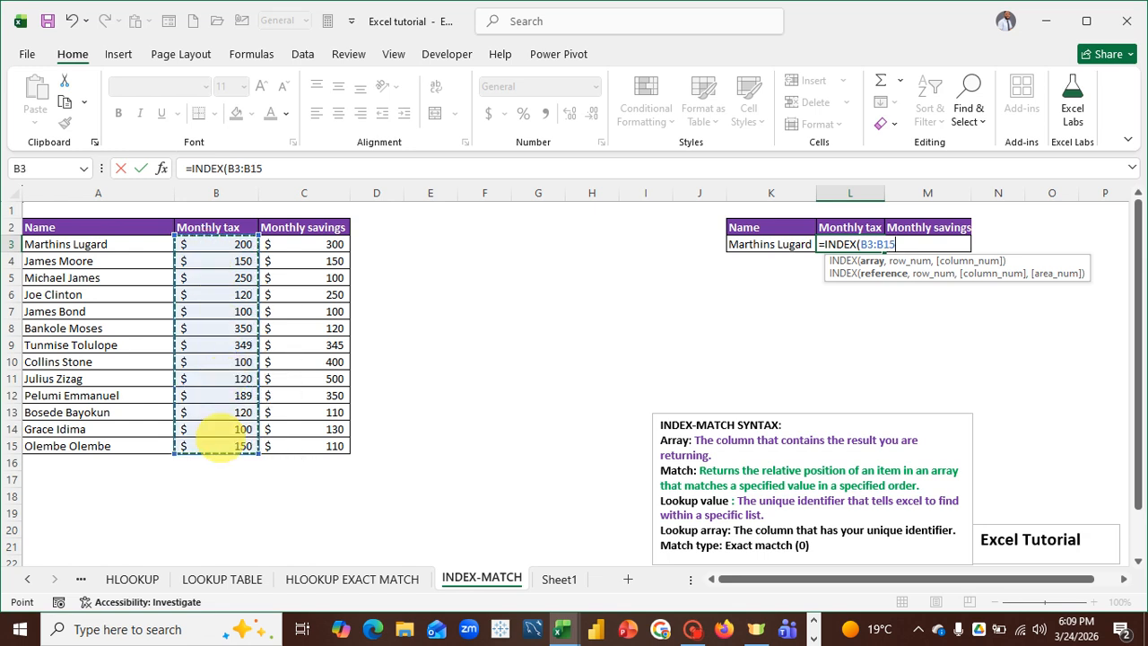
type(",")
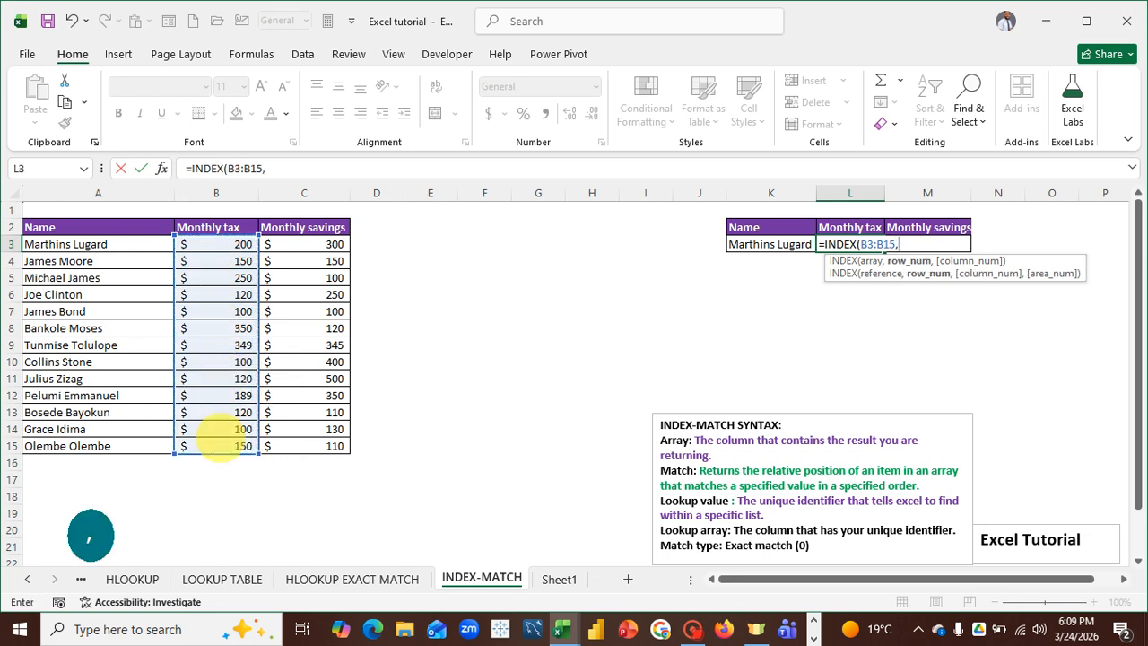
Nest a MATCH function as the row number of the L3 formula, with K3 as the lookup value
type("ma")
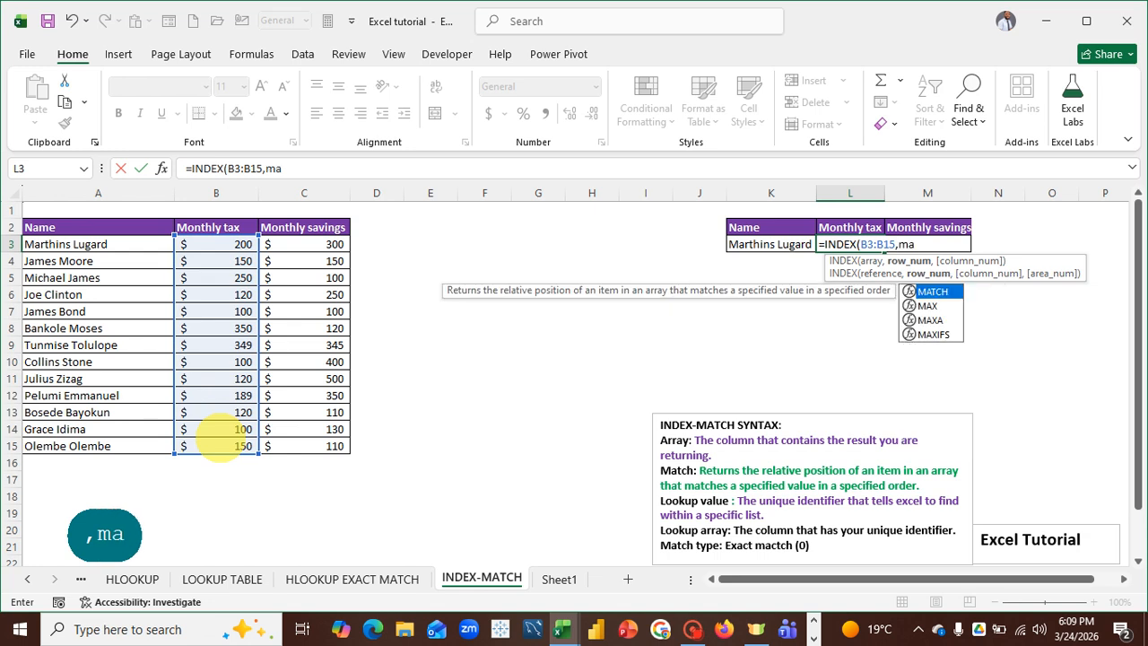
type("t")
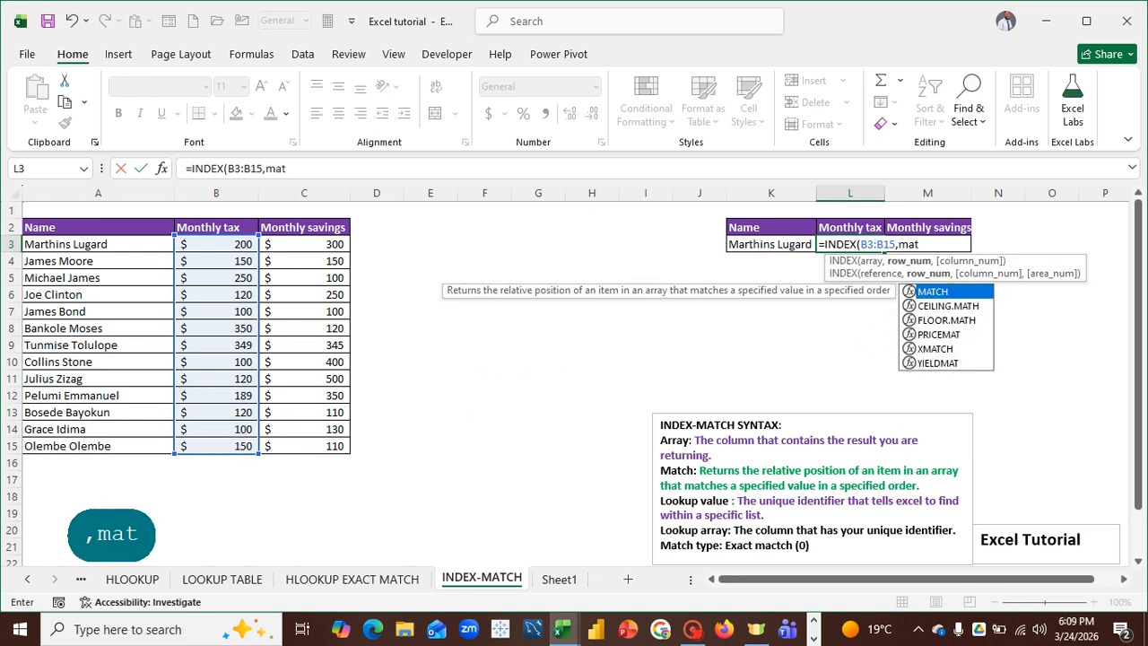
double_click(933, 291)
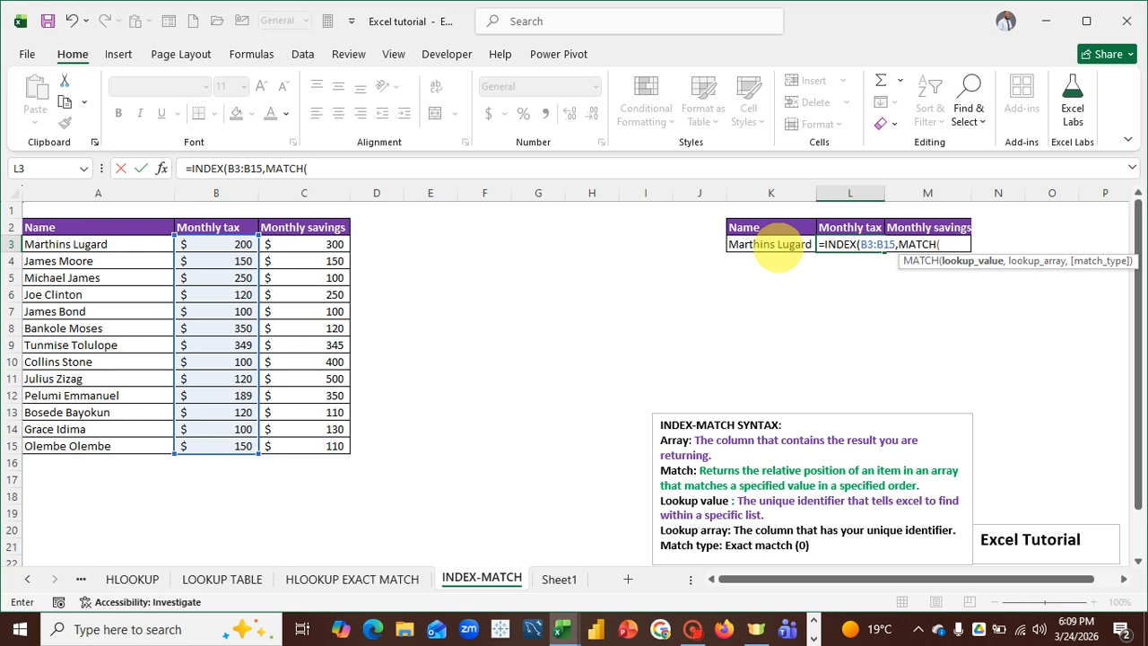
key("ctrl")
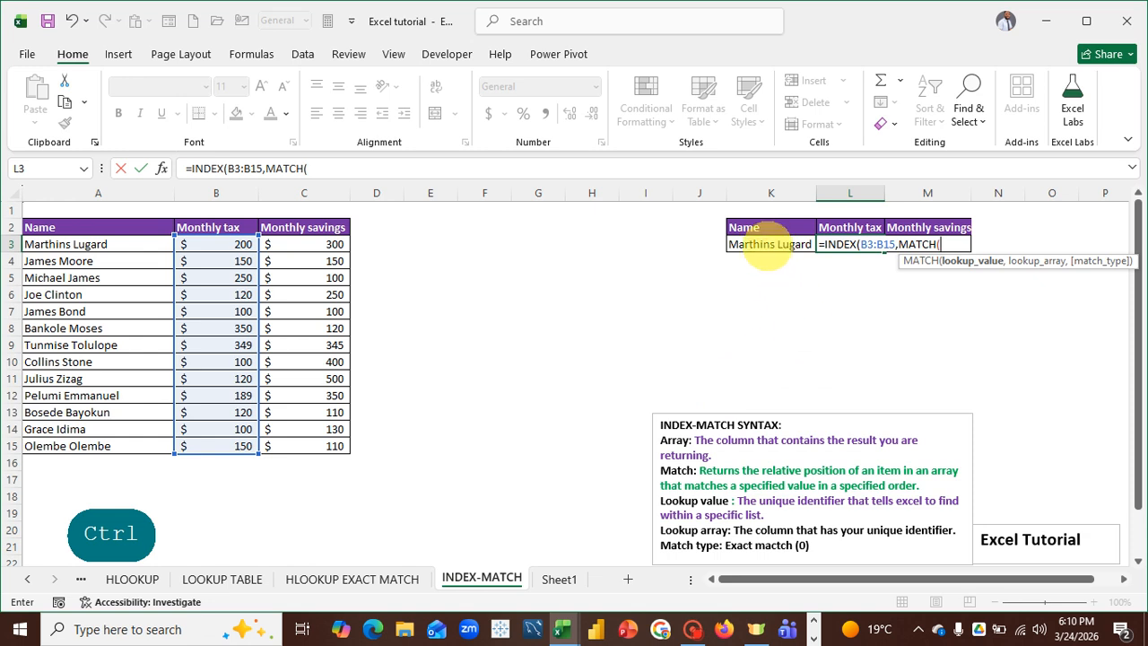
left_click(767, 245)
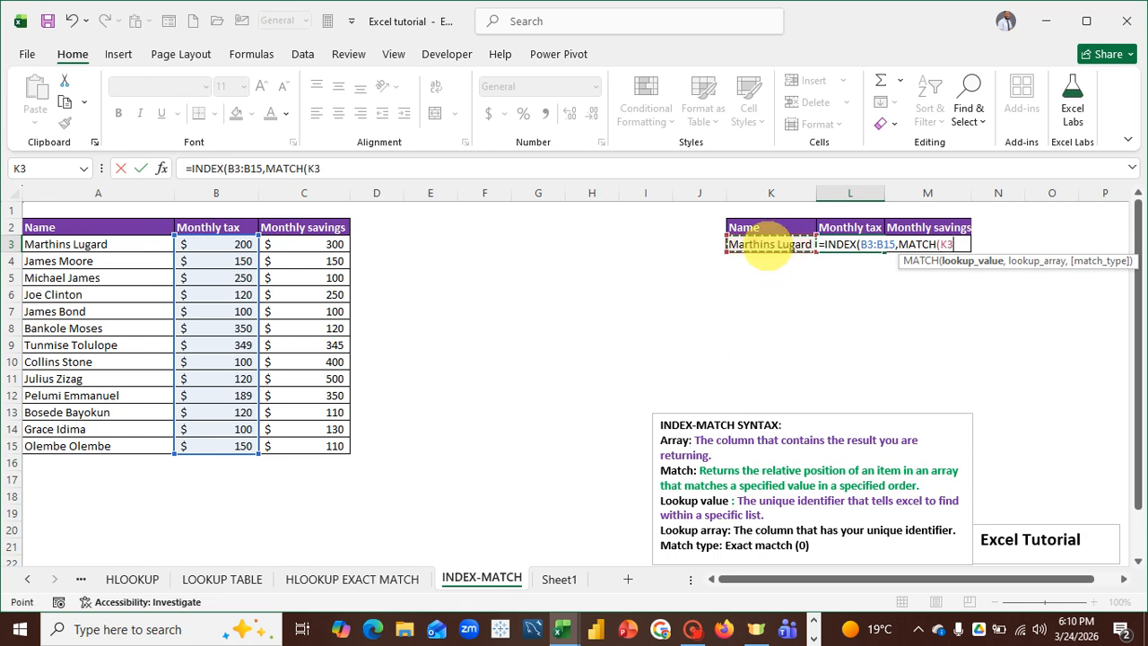
type(",")
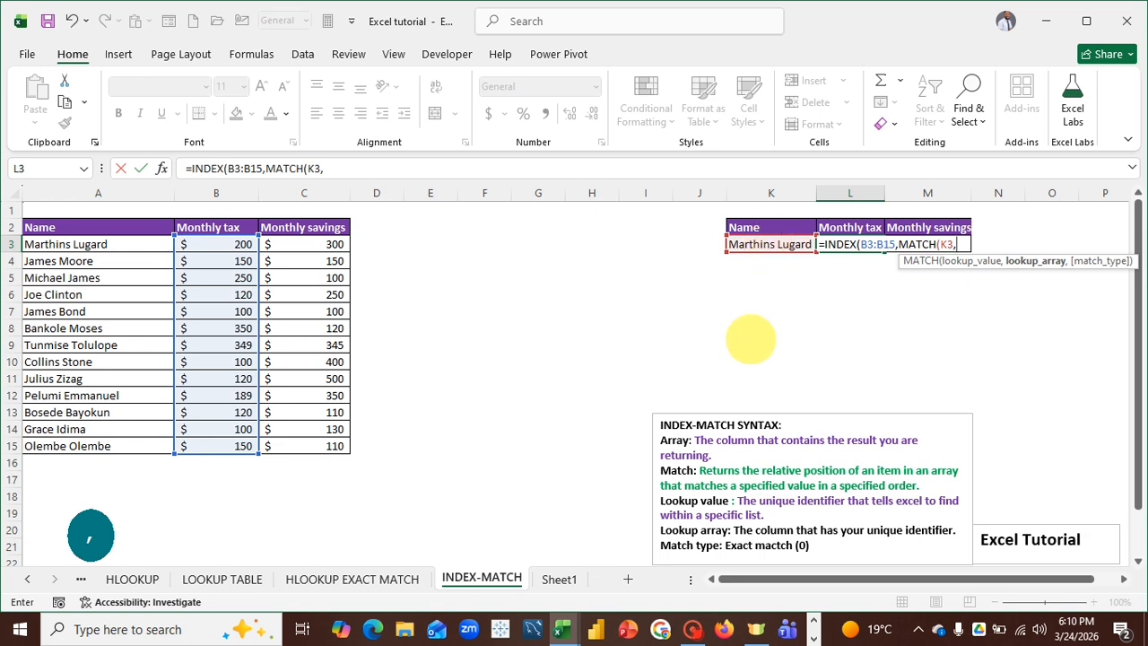
Complete the L3 formula with lookup array A3:A15 and exact match 0, giving =INDEX(B3:B15,MATCH(K3,A3:A15,0)), and enter it
key("ctrl")
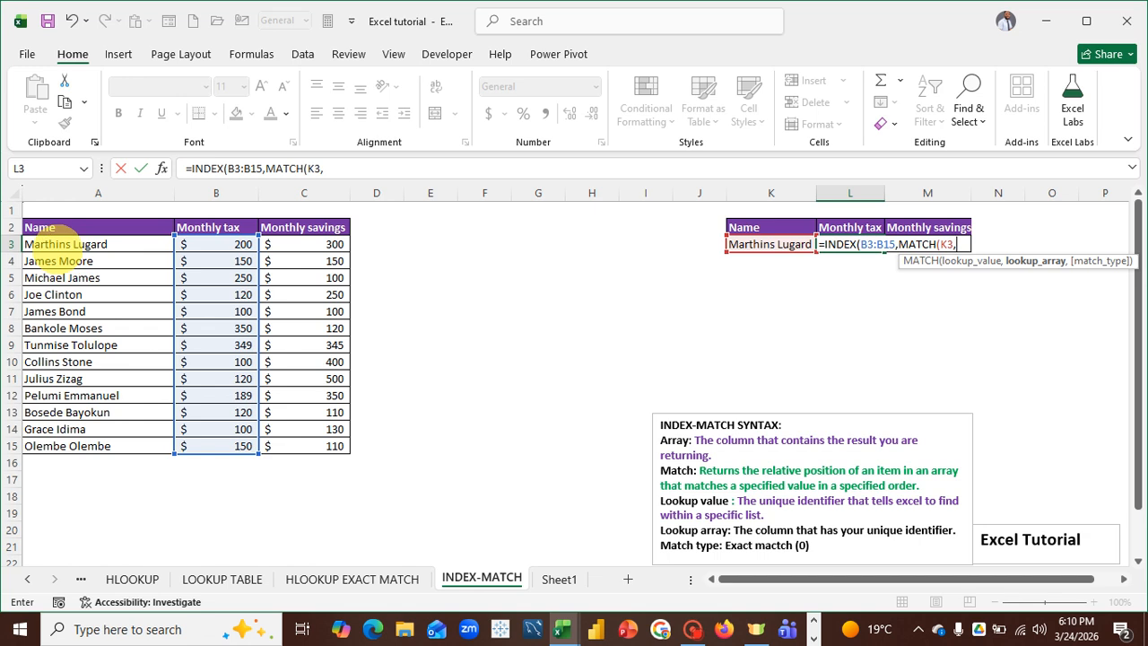
key("ctrl")
key("ctrl")
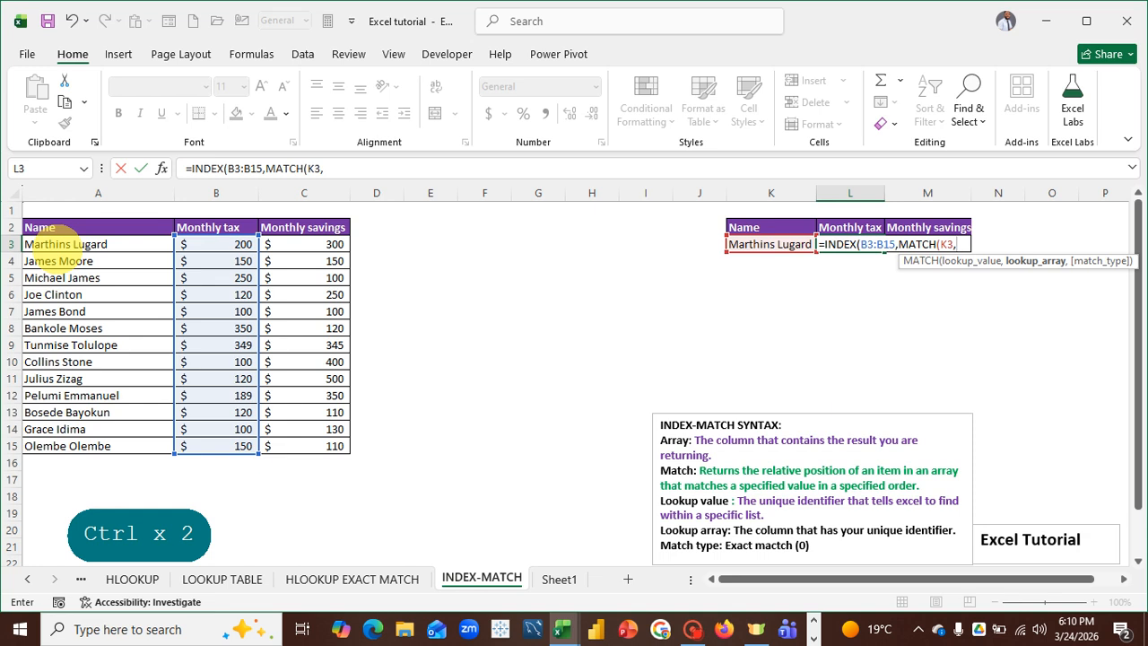
left_click_drag(42, 244, 72, 445)
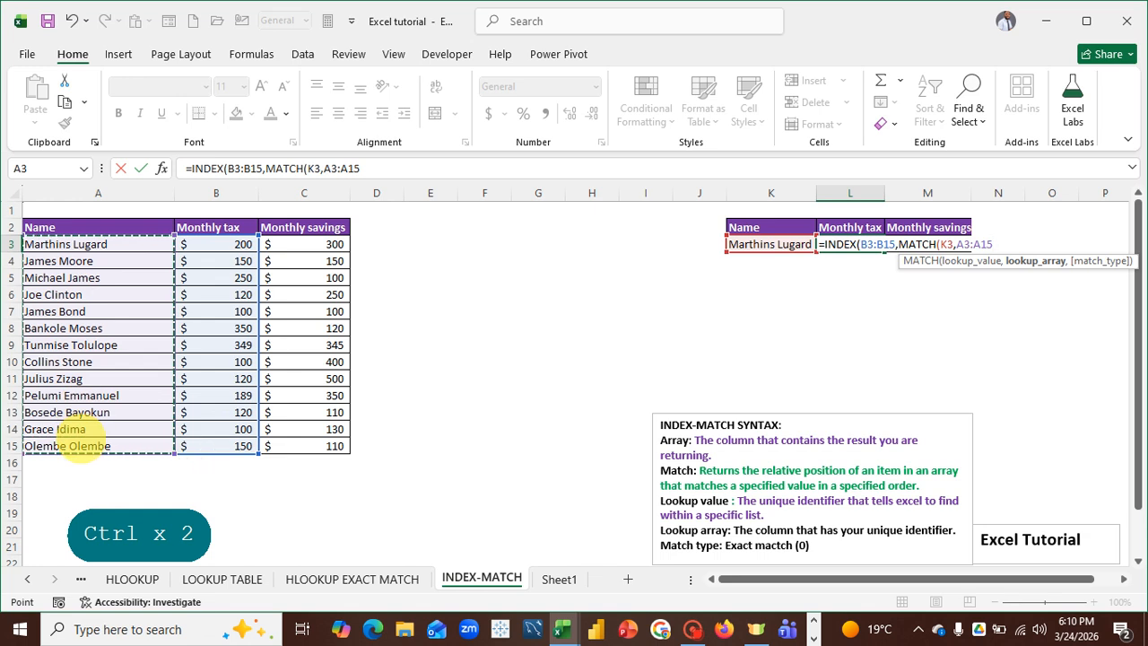
type(",")
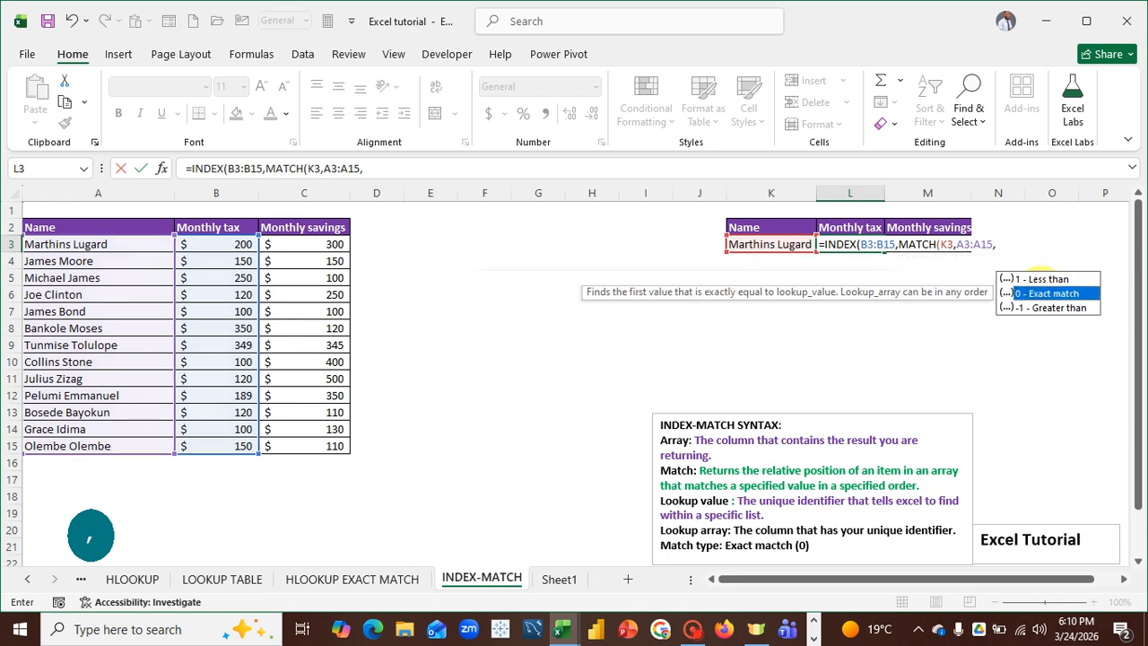
double_click(1045, 294)
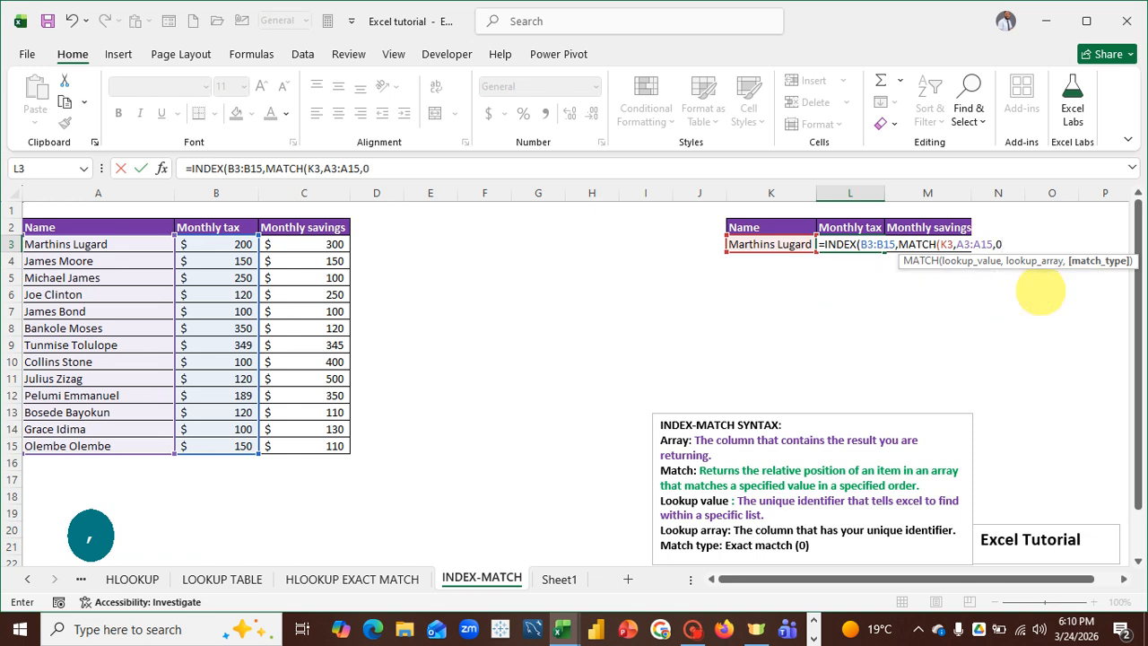
type(")")
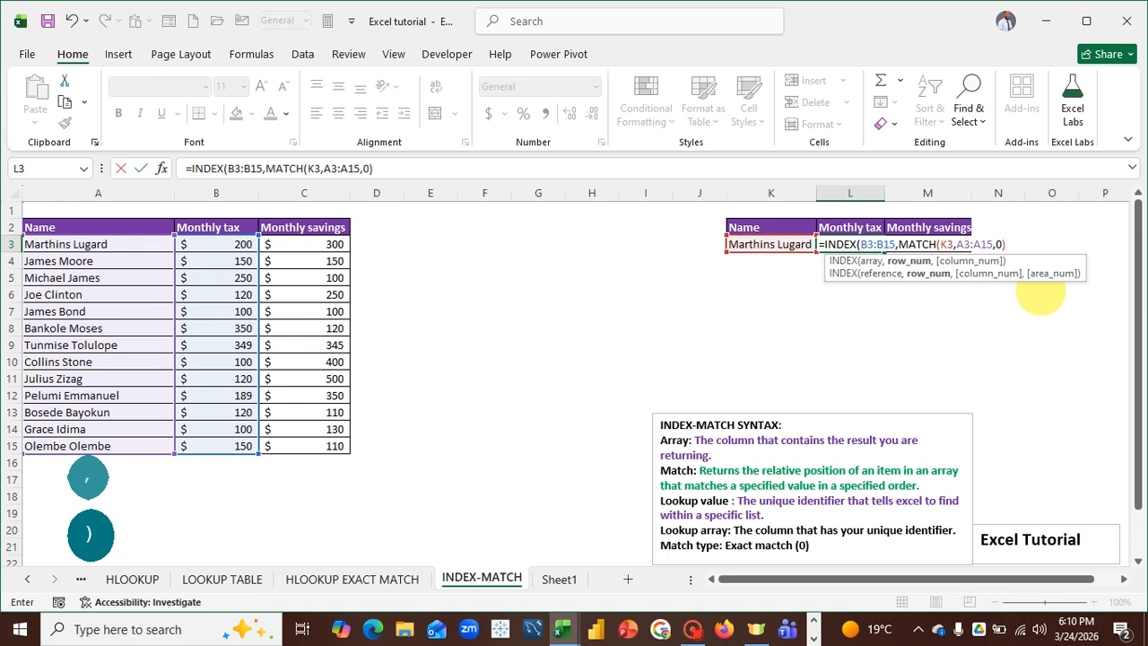
type(")")
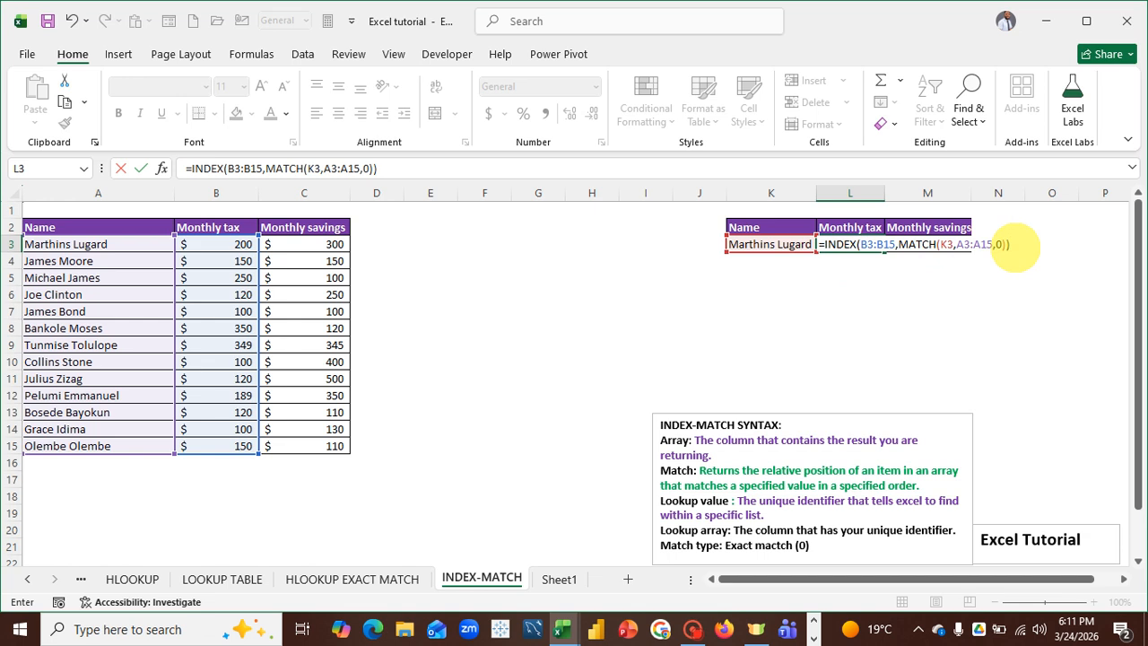
key("Return")
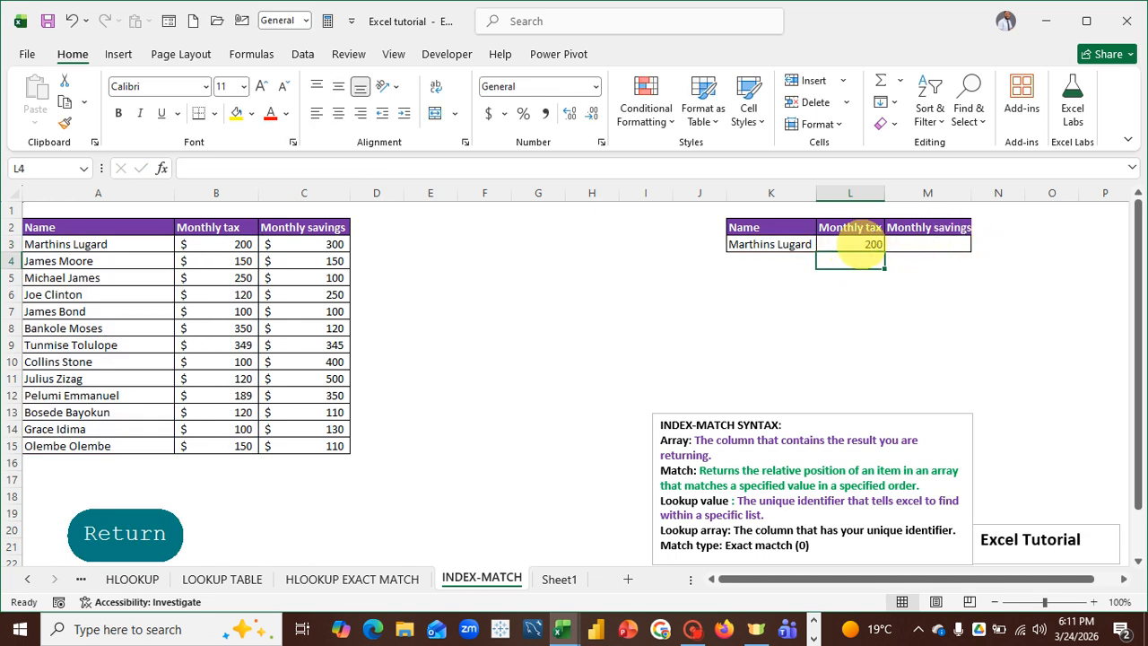
Test the monthly tax lookup by choosing the second listed person in the K3 dropdown, followed by the third
key("ctrl")
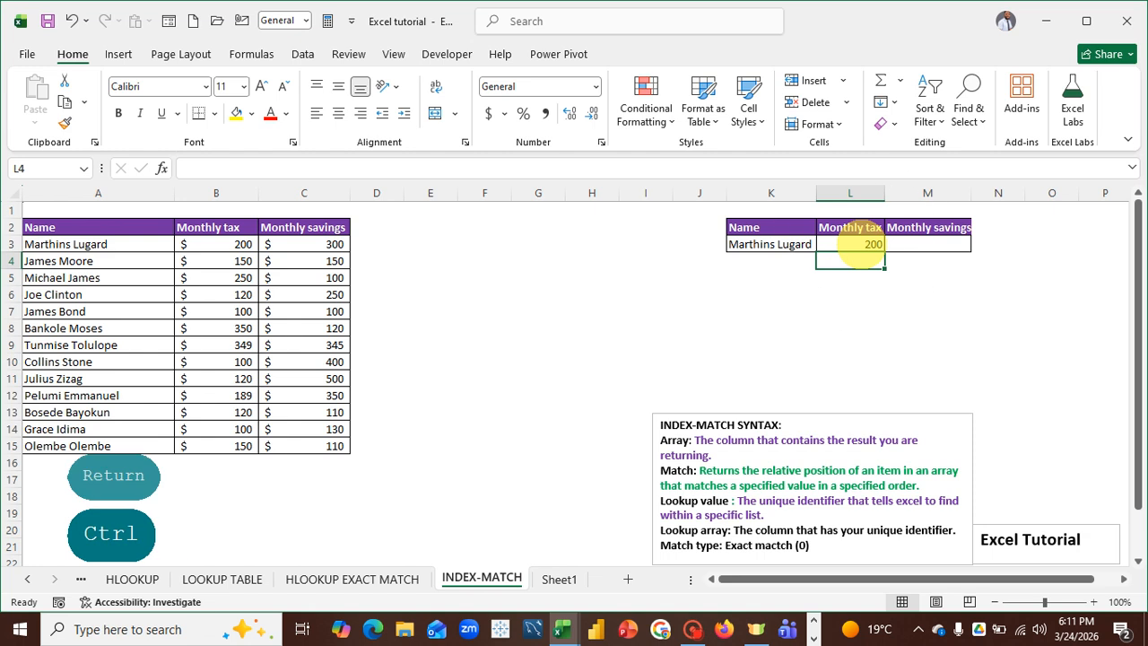
key("ctrl")
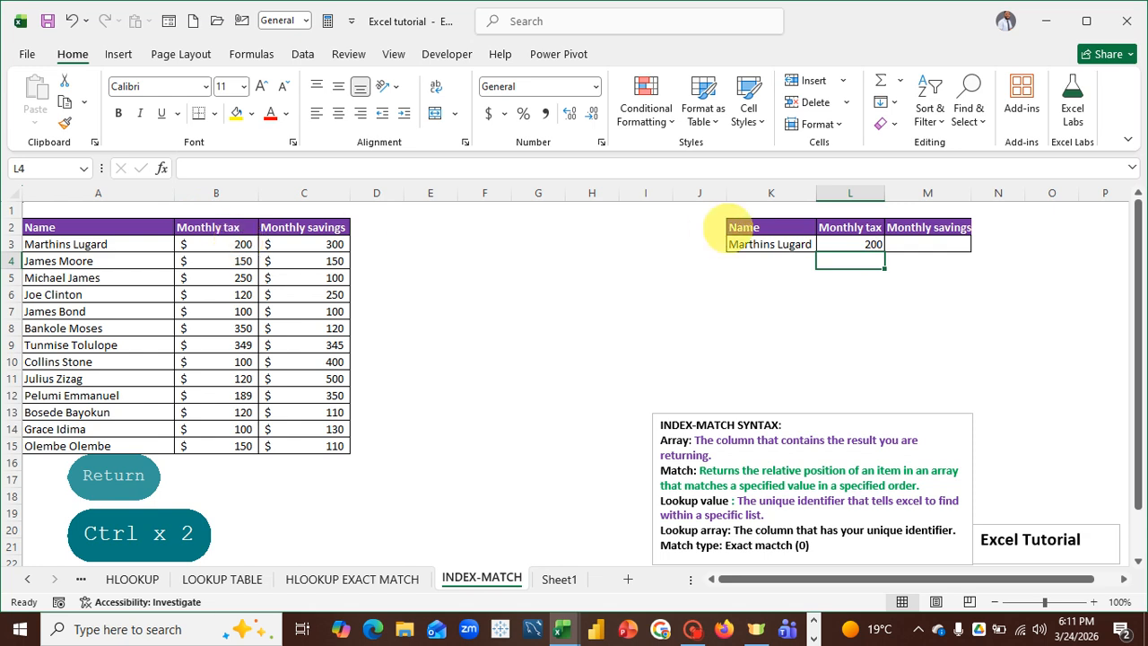
left_click(911, 247)
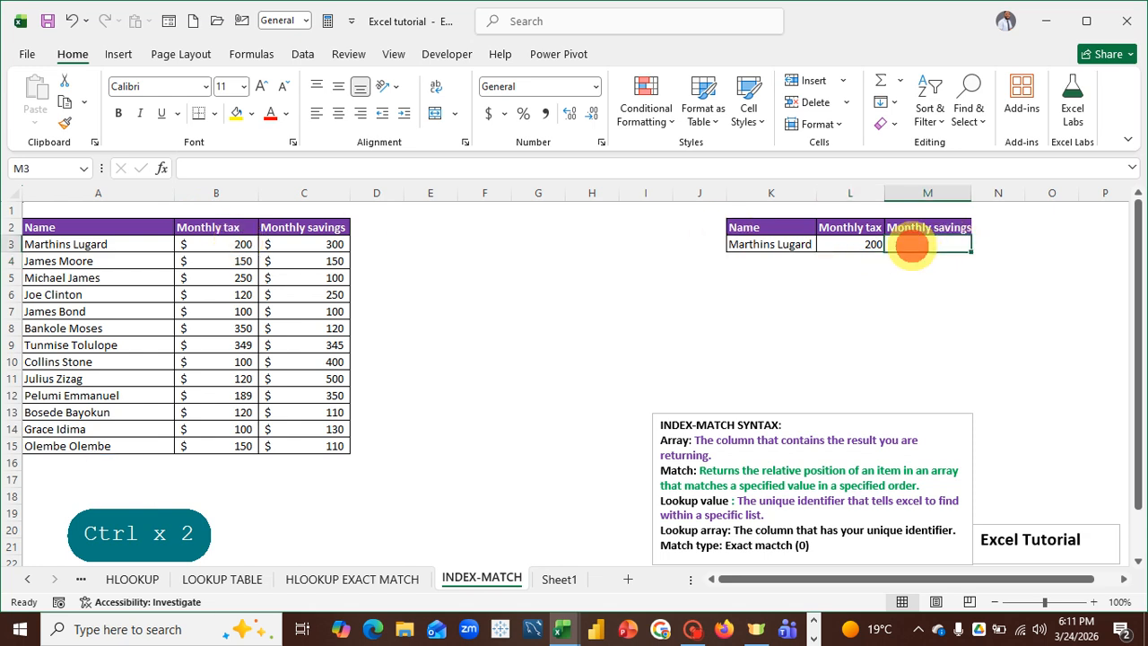
left_click(782, 248)
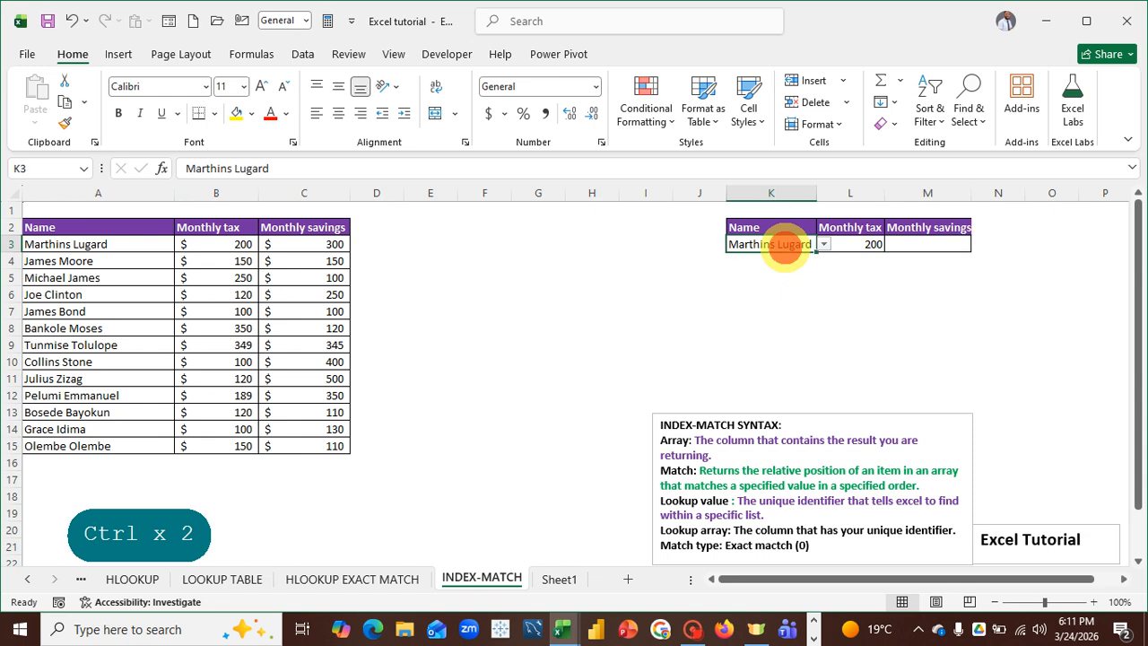
left_click(824, 244)
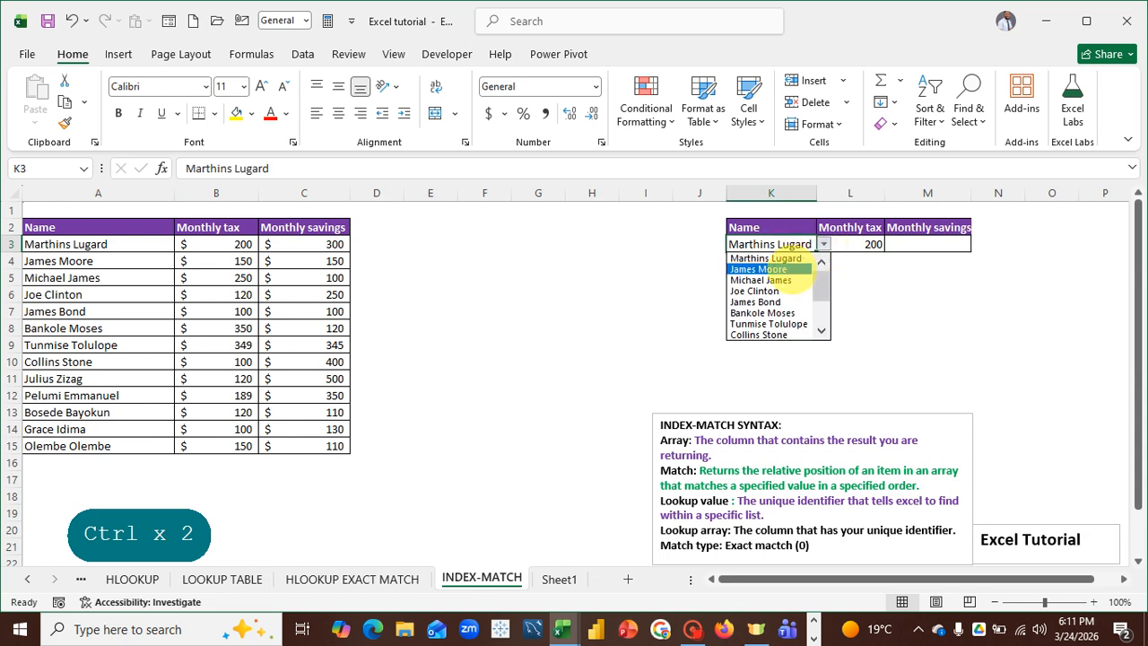
left_click(791, 269)
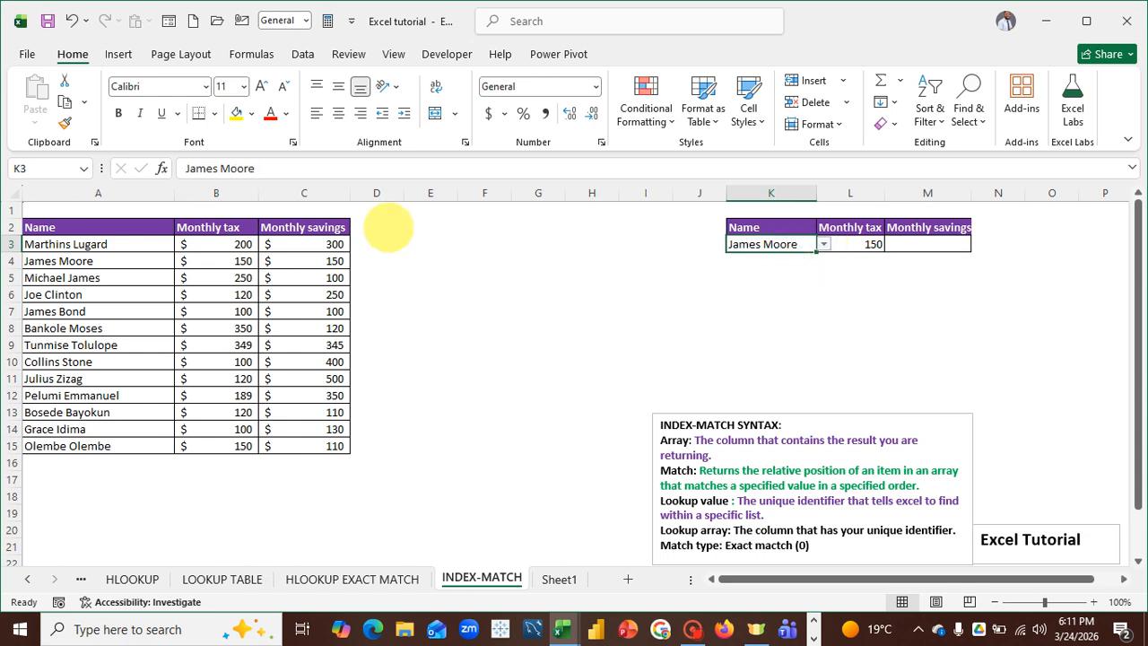
key("ctrl")
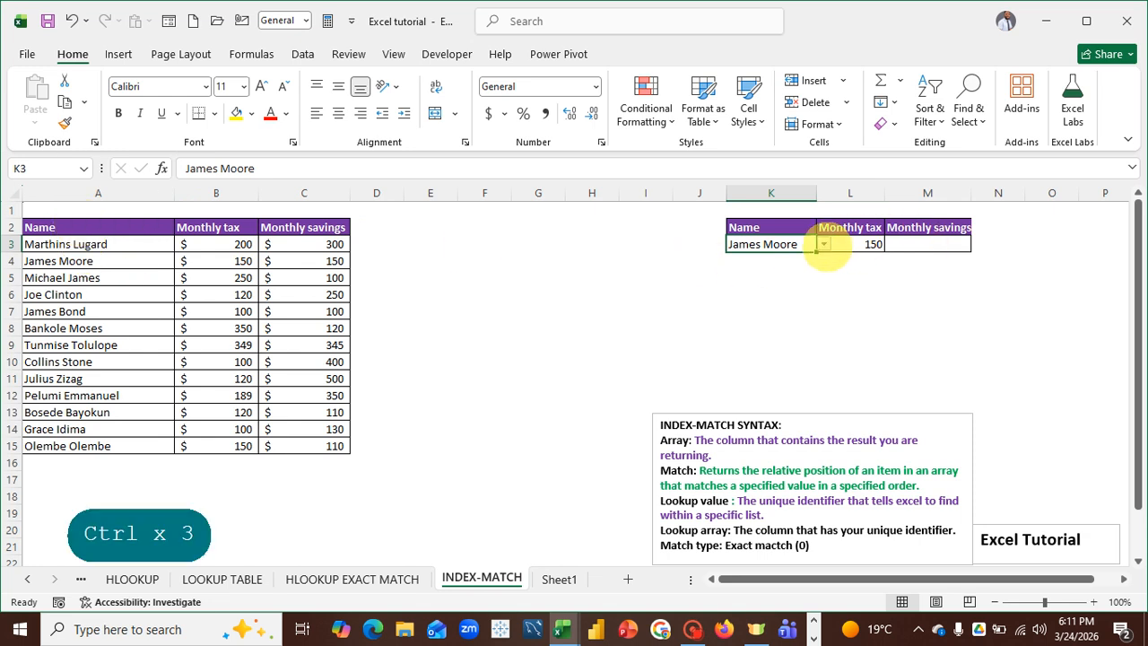
left_click(823, 245)
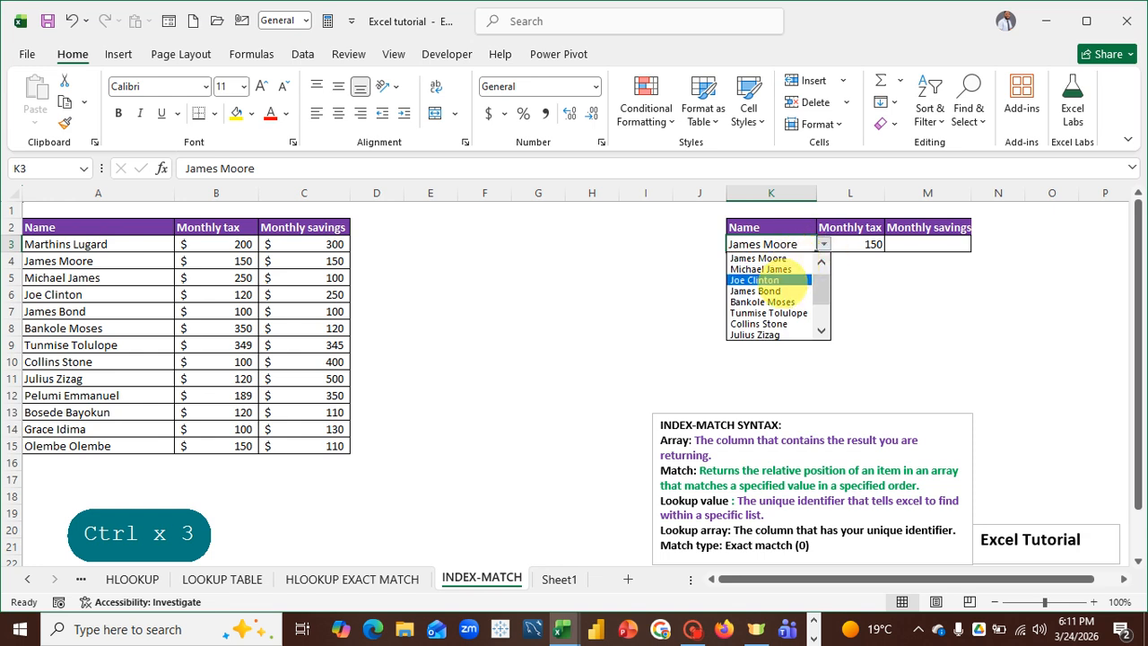
left_click(778, 269)
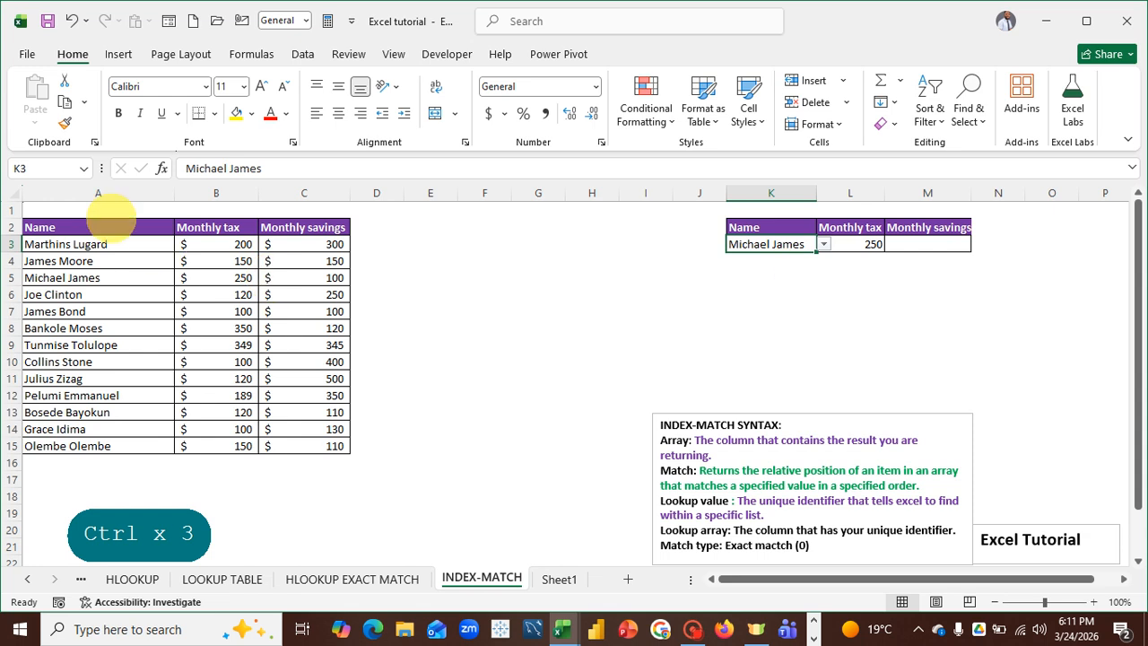
key("ctrl")
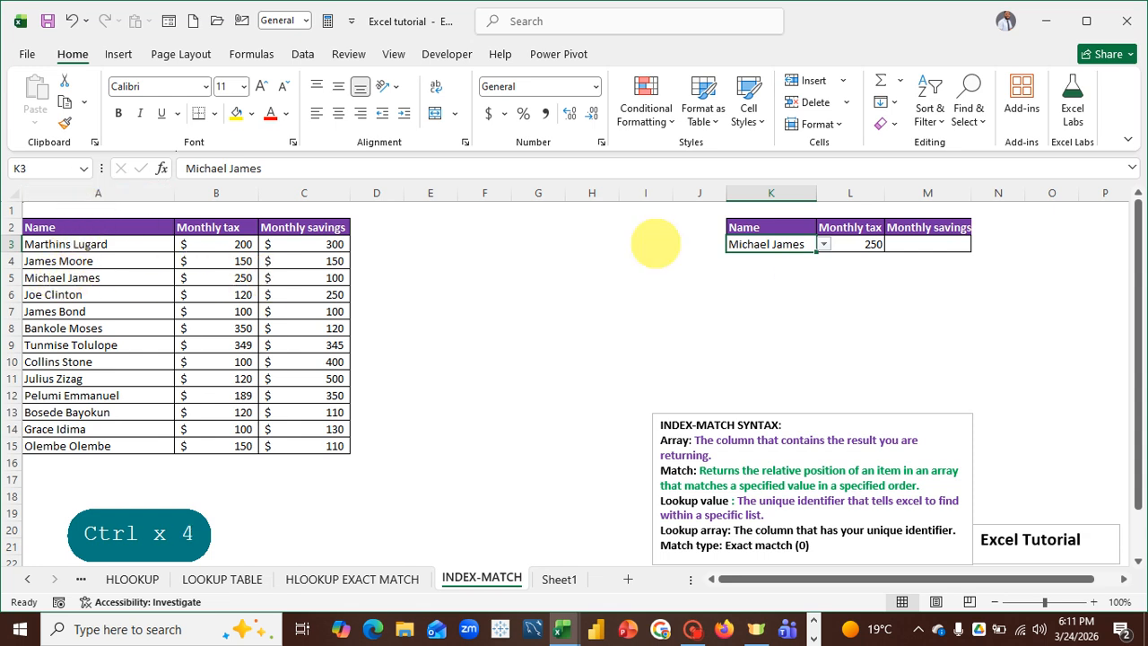
Start an INDEX formula in M3 with the monthly savings range C3:C15 as its array
left_click(914, 245)
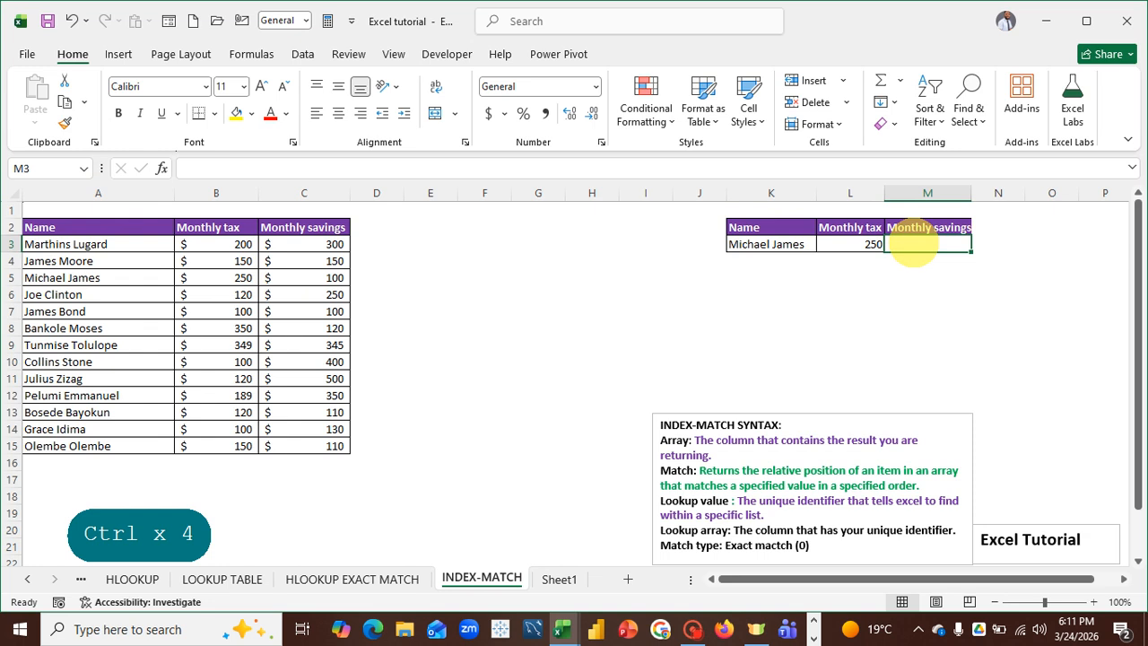
type("=in")
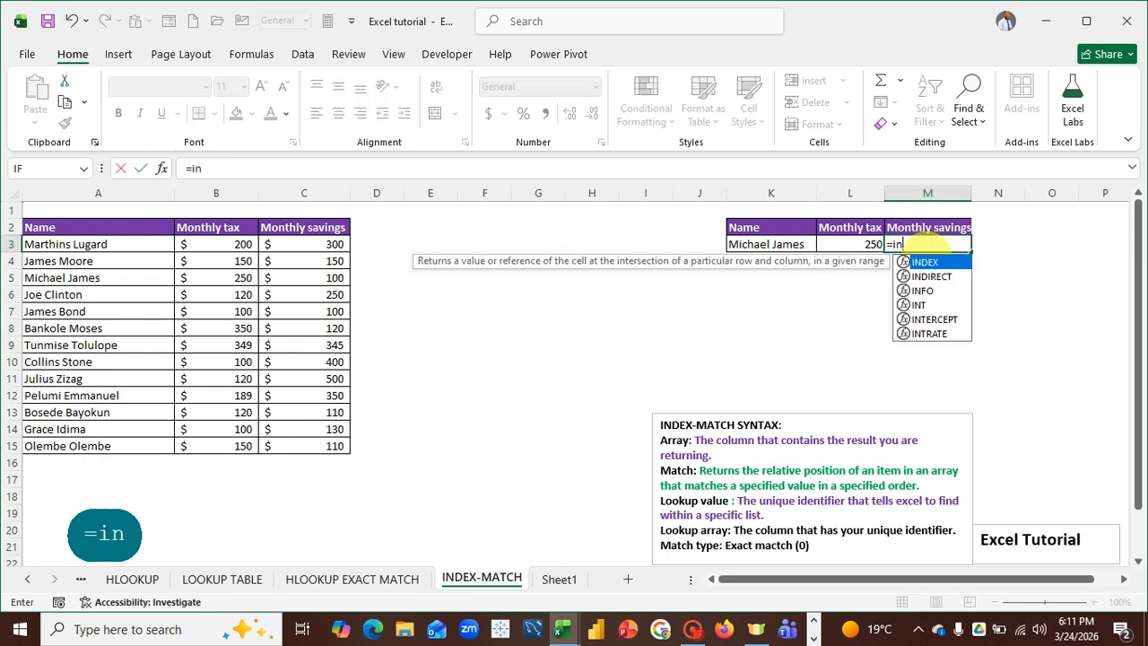
double_click(924, 263)
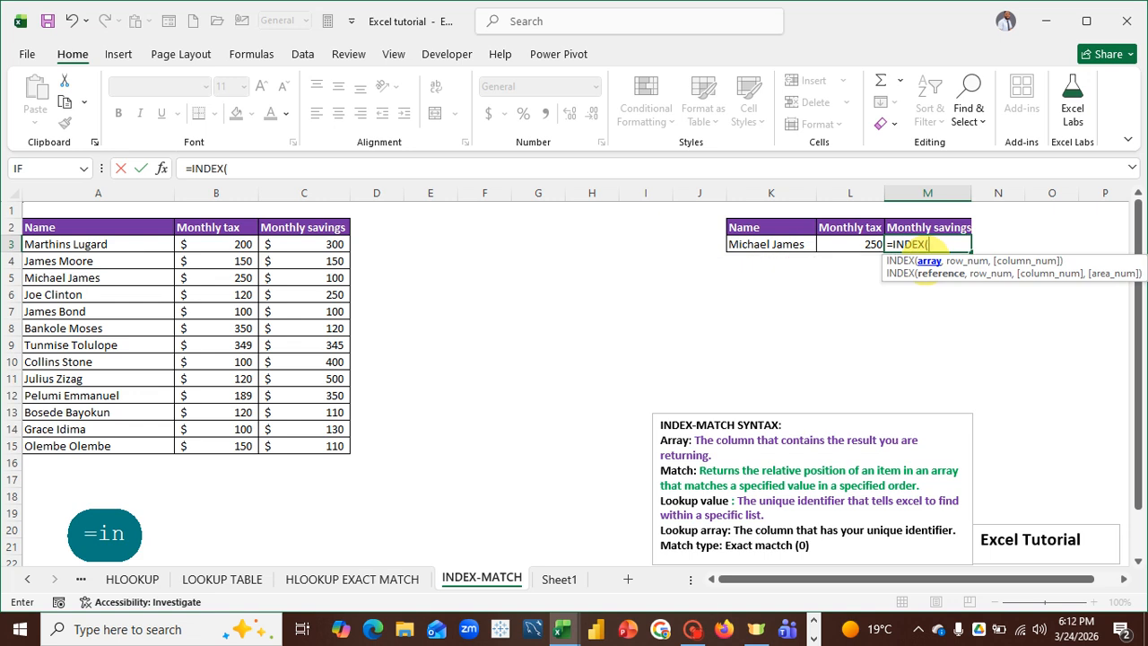
left_click_drag(287, 244, 310, 446)
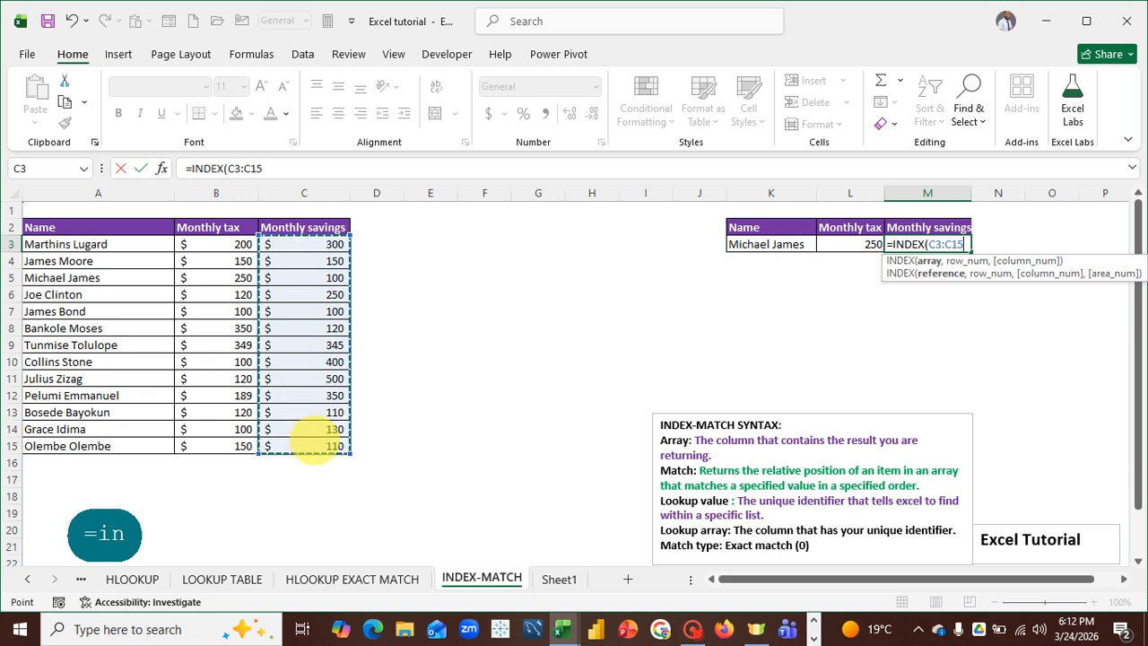
Nest a MATCH function as the row number of the M3 formula, with K3 as the lookup value
type(",mat")
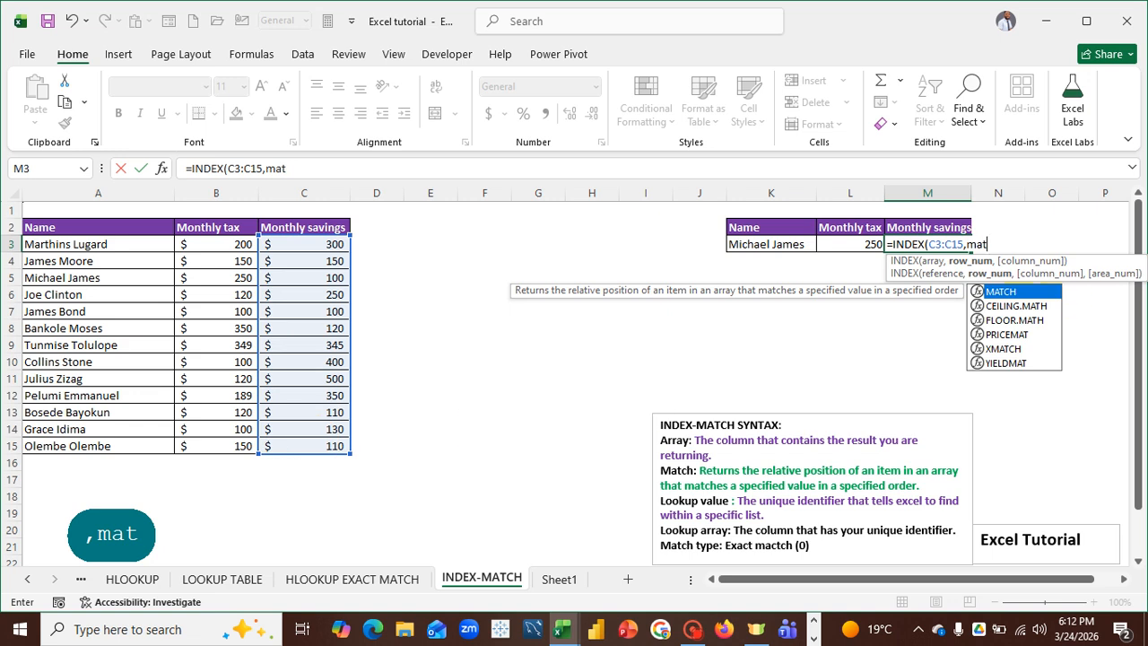
double_click(1001, 292)
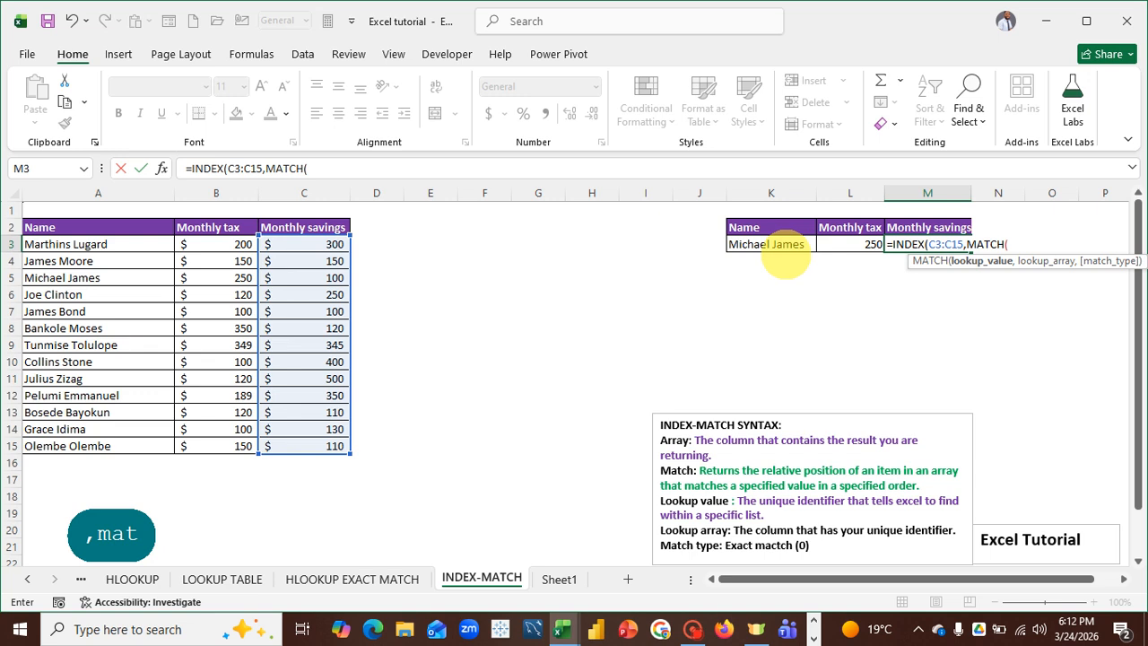
left_click(771, 244)
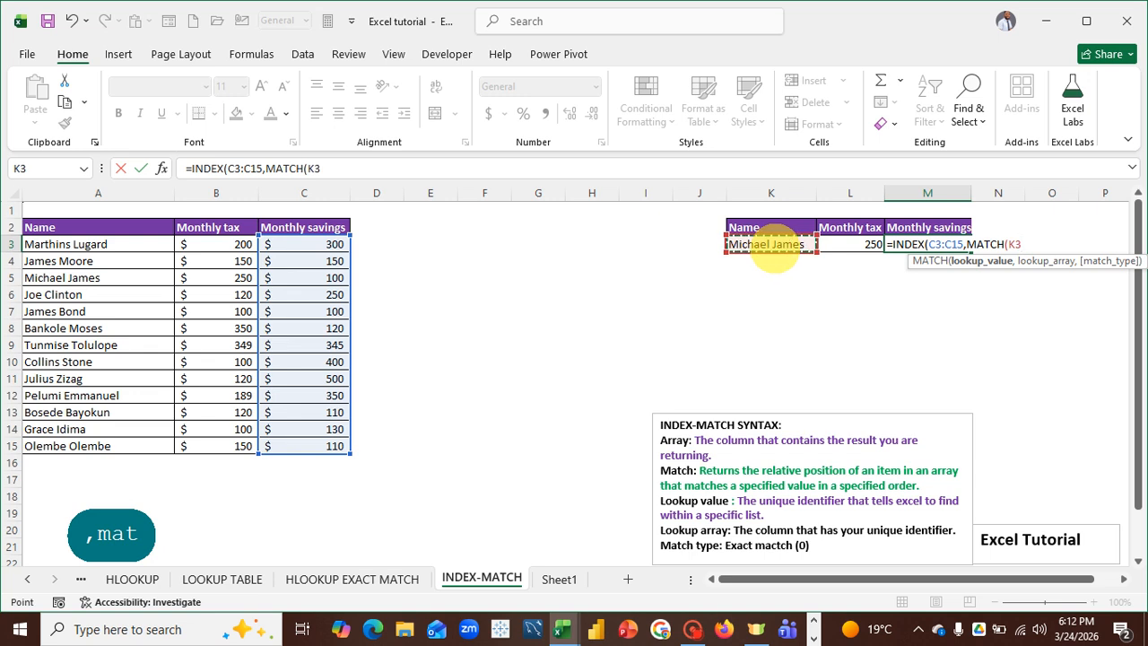
type(",")
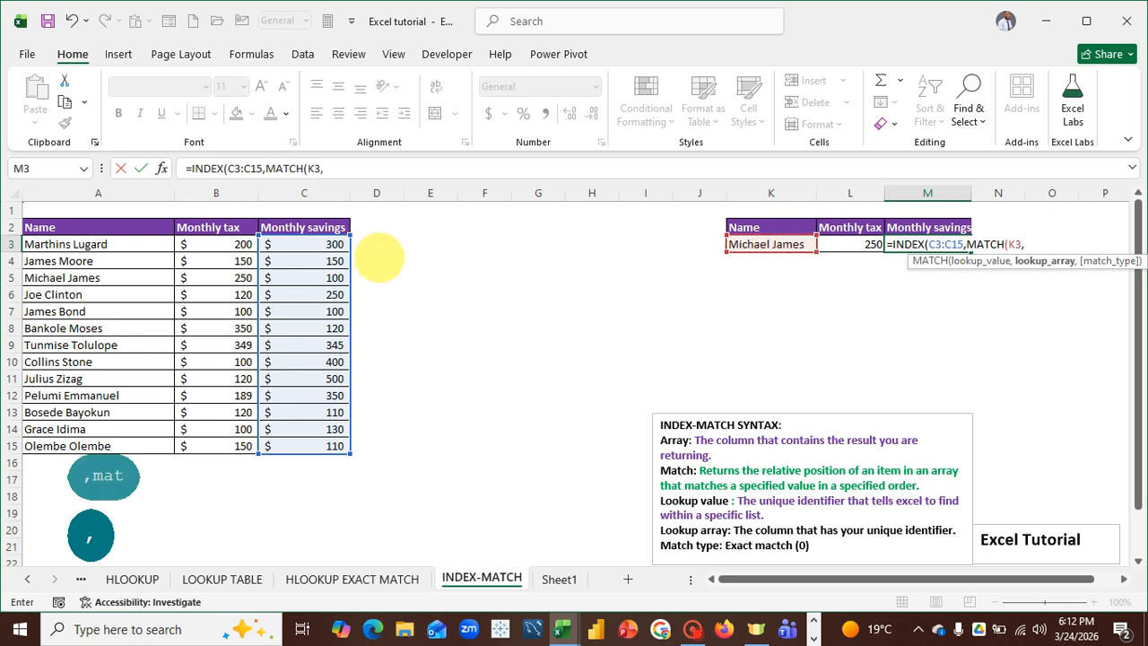
Complete the M3 formula with lookup array A3:A15 and exact match 0, giving =INDEX(C3:C15,MATCH(K3,A3:A15,0)), and enter it
left_click_drag(65, 244, 68, 440)
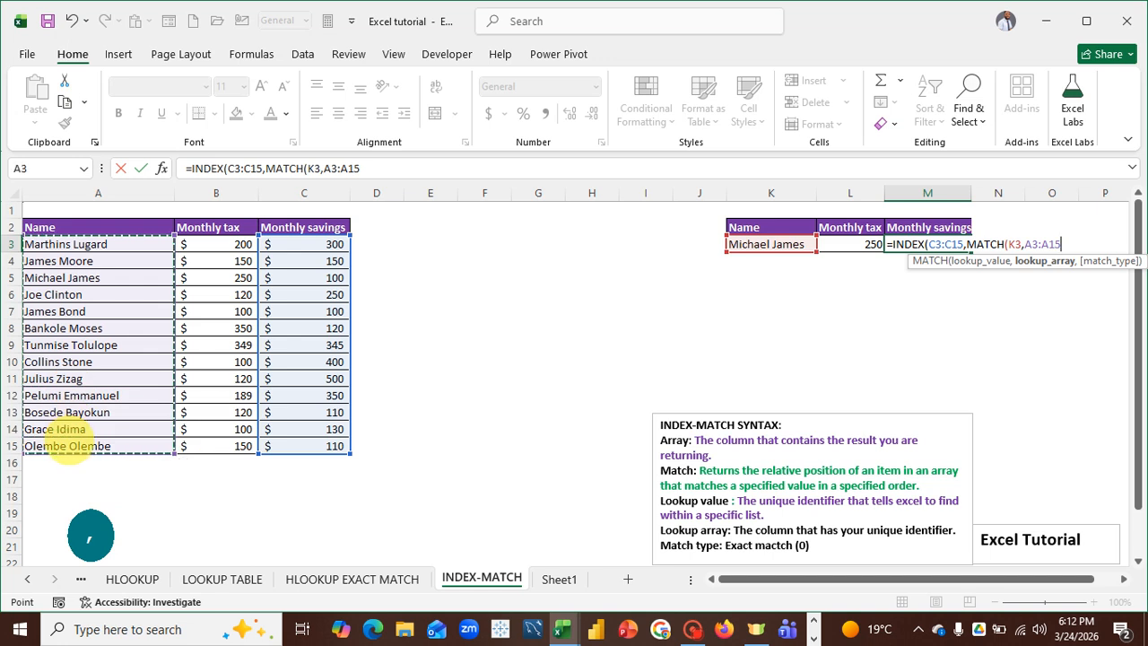
type(",")
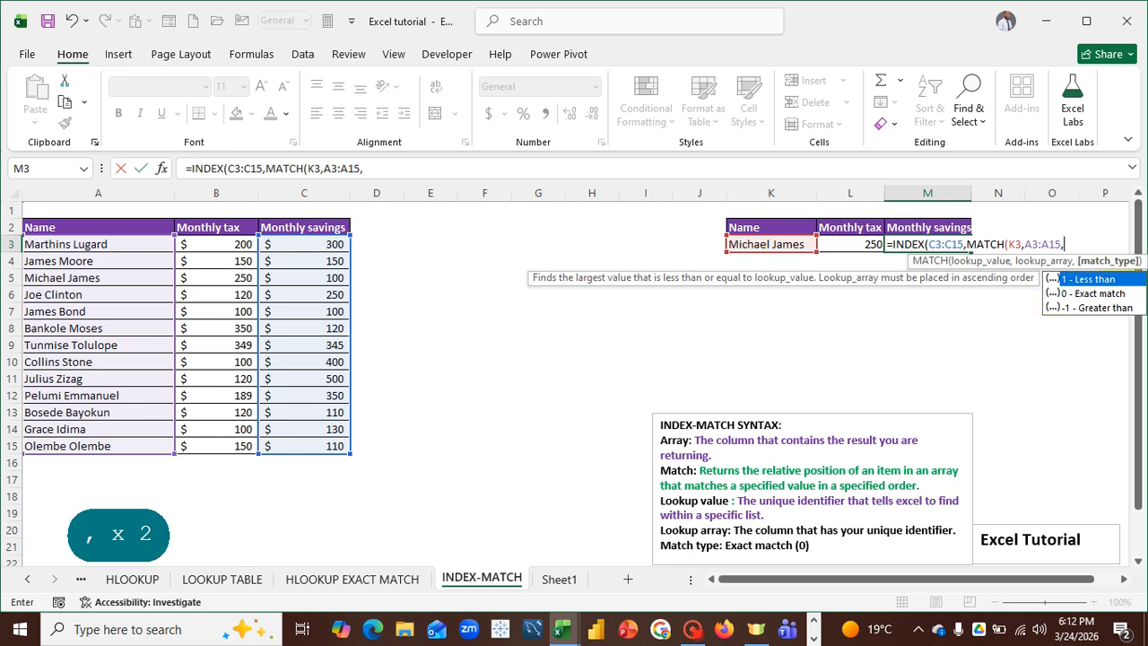
double_click(1092, 293)
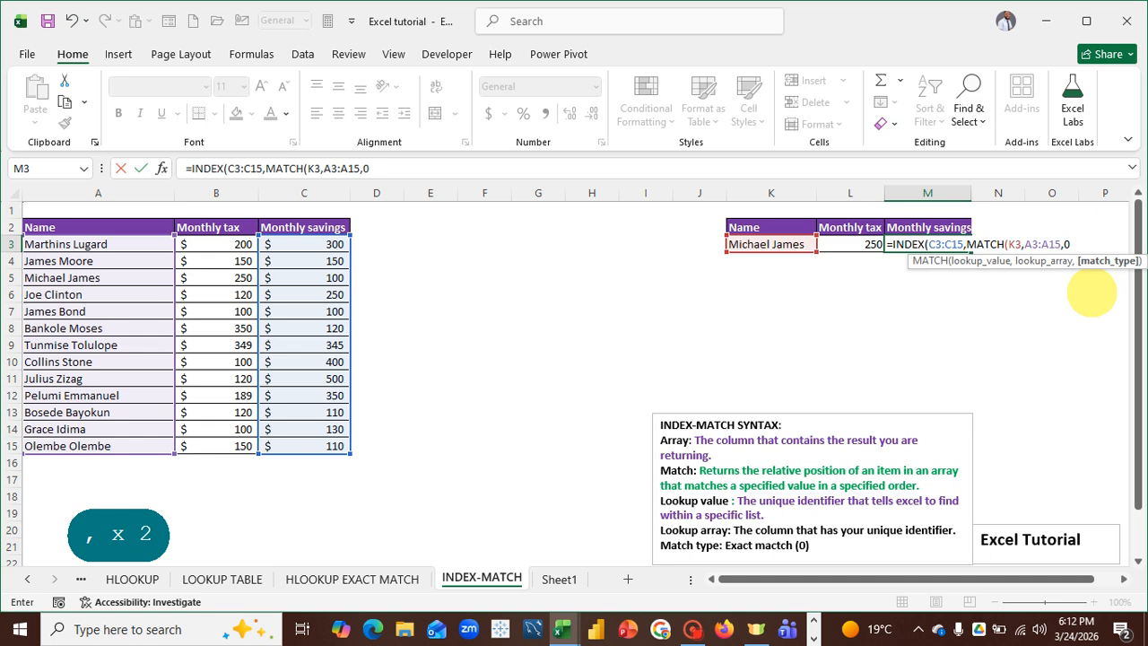
type("))")
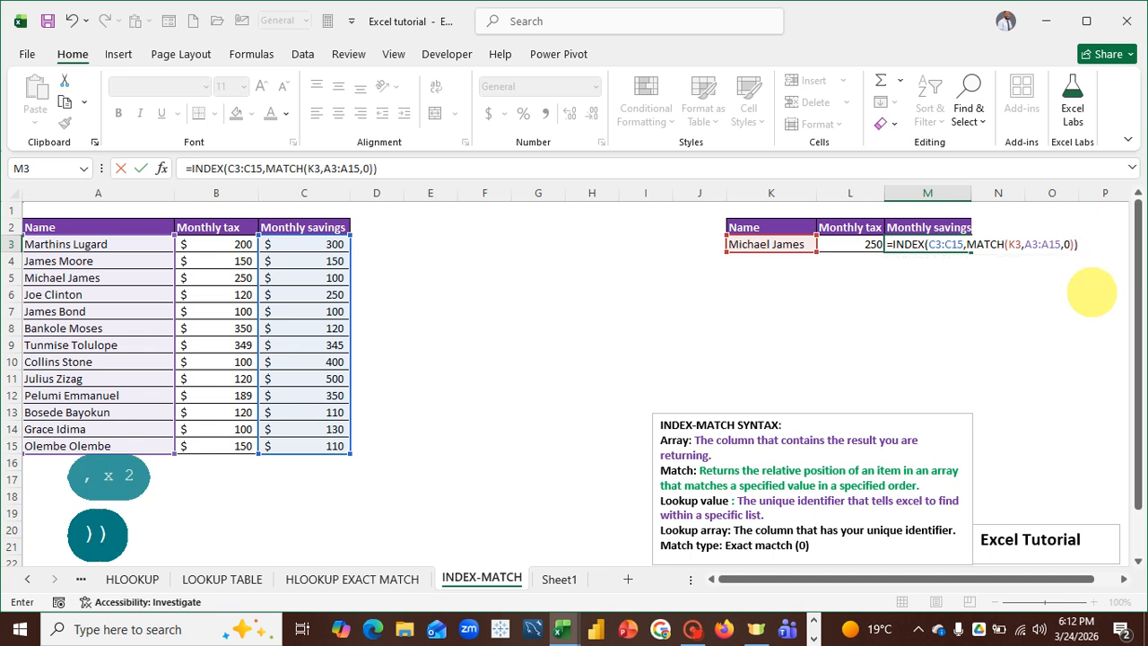
key("Return")
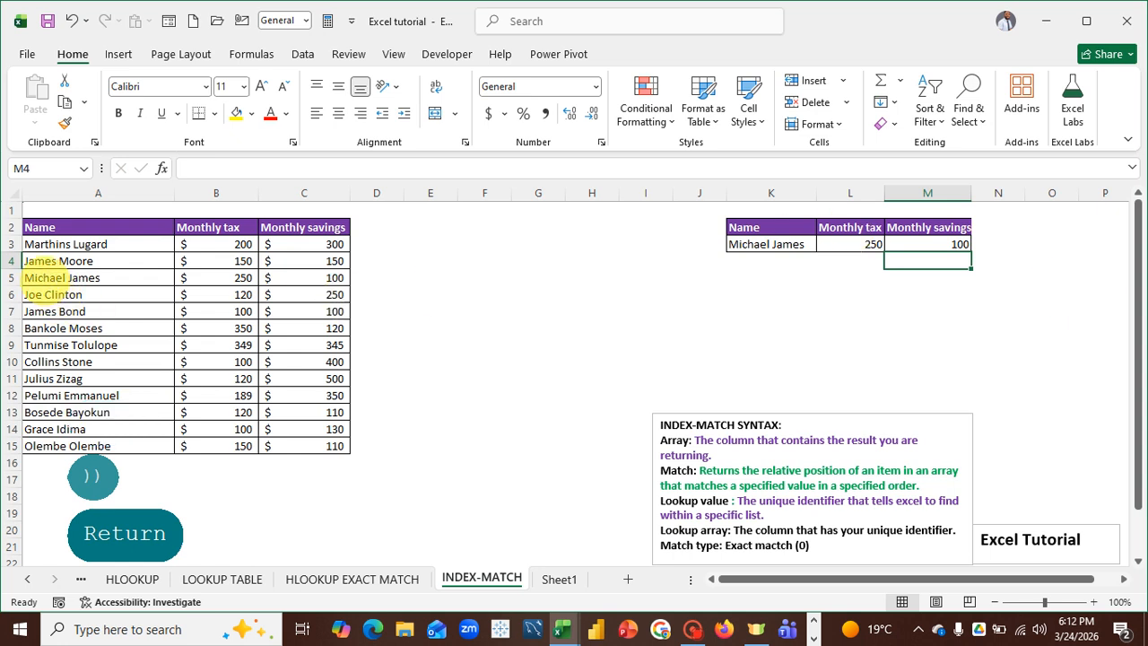
Test both lookups by choosing the sixth listed person in the K3 dropdown
key("ctrl")
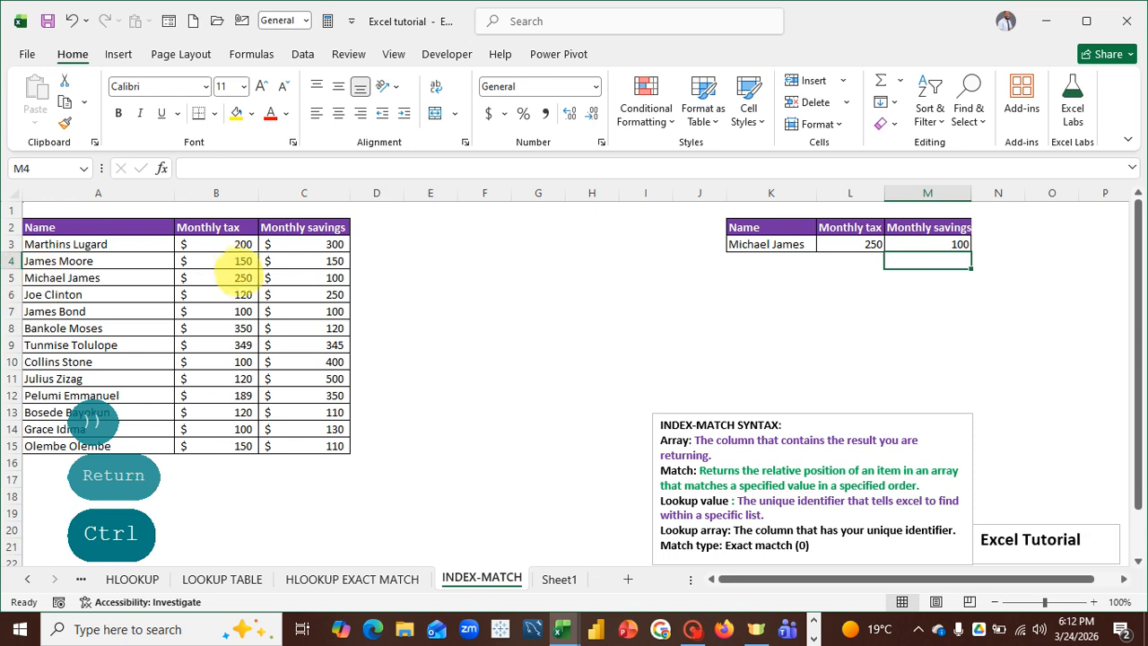
key("ctrl")
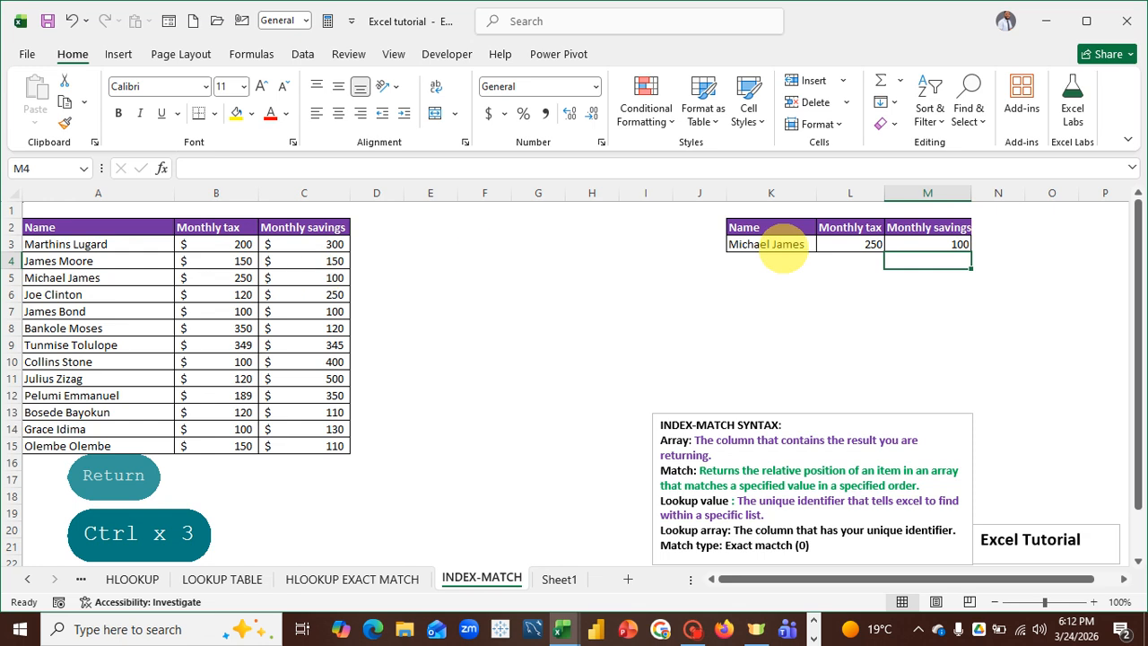
left_click(778, 247)
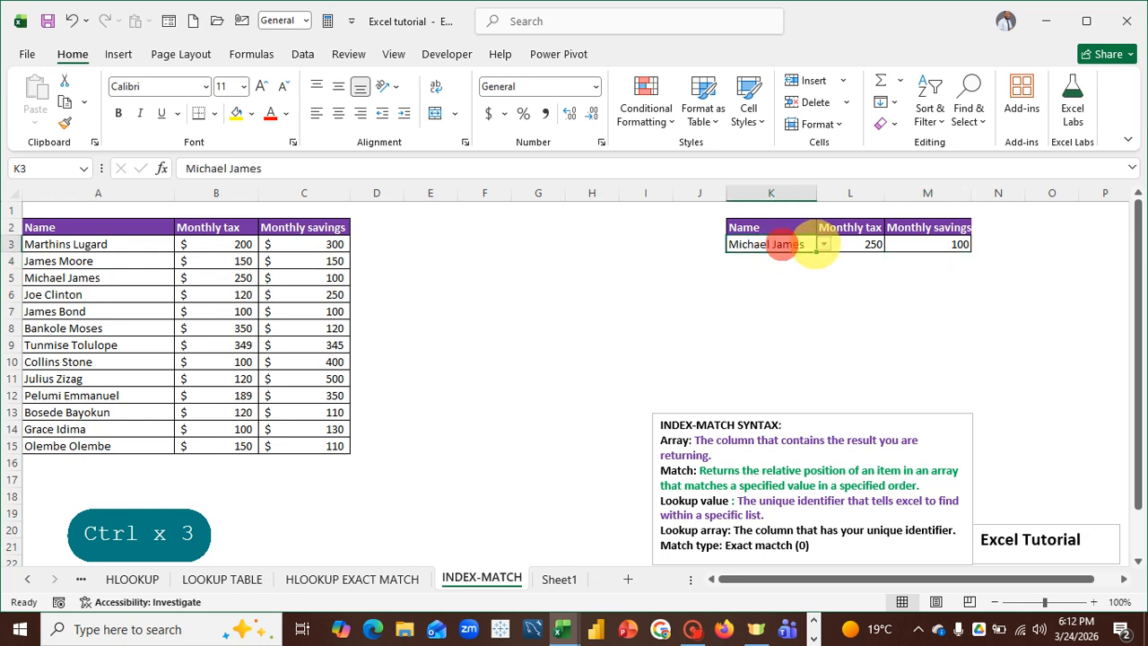
left_click(822, 245)
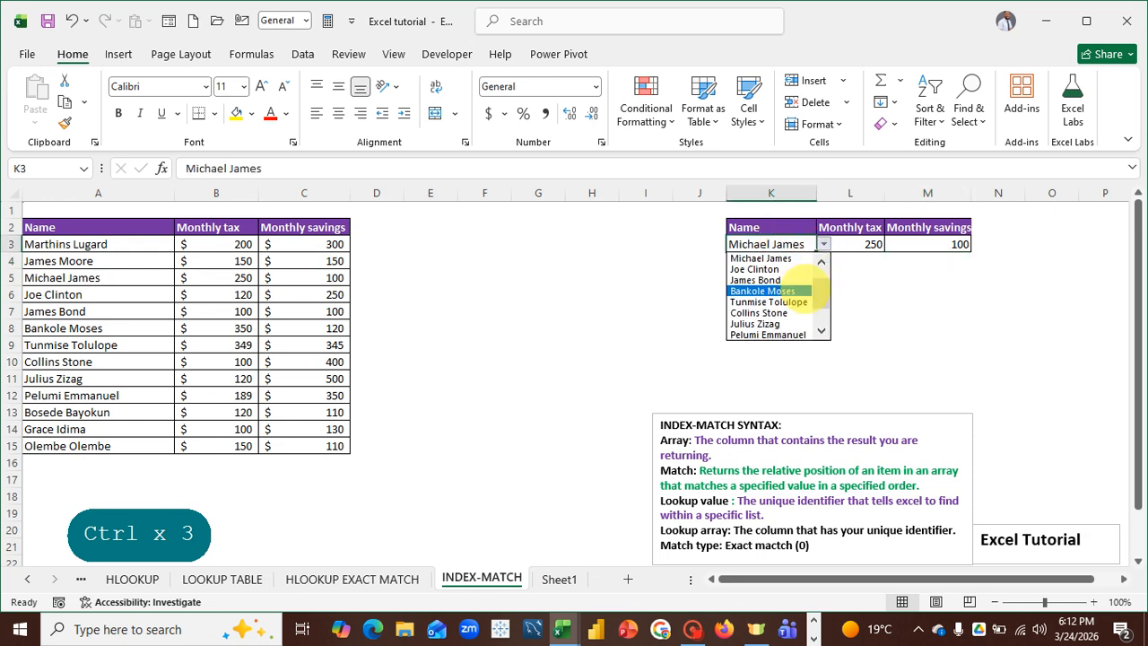
left_click(767, 291)
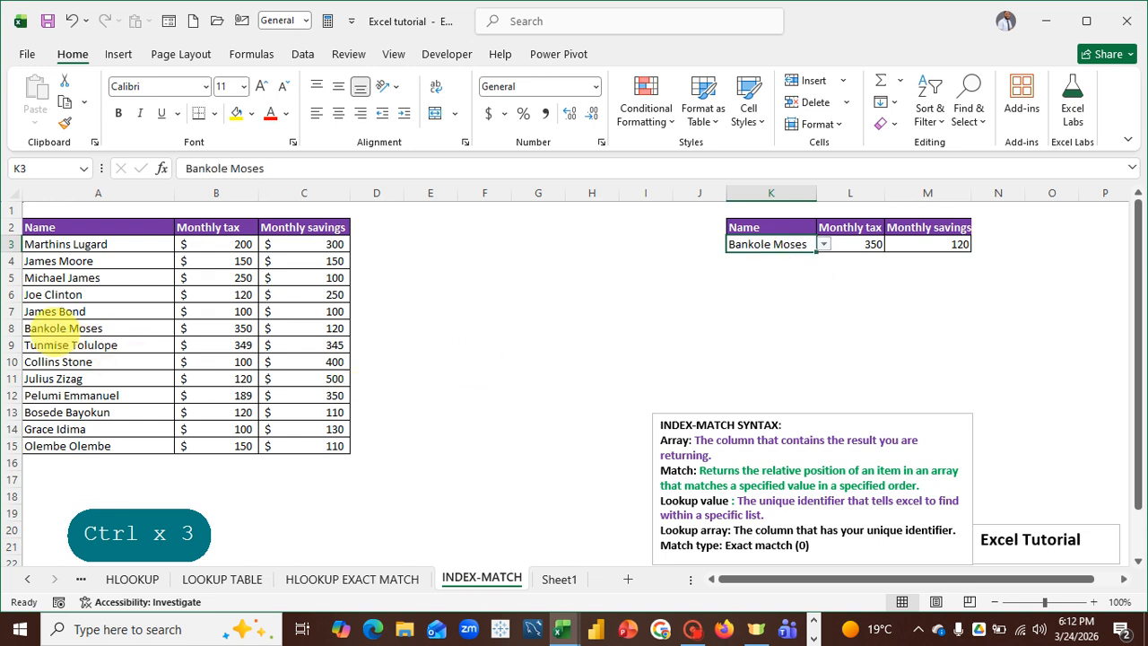
key("ctrl")
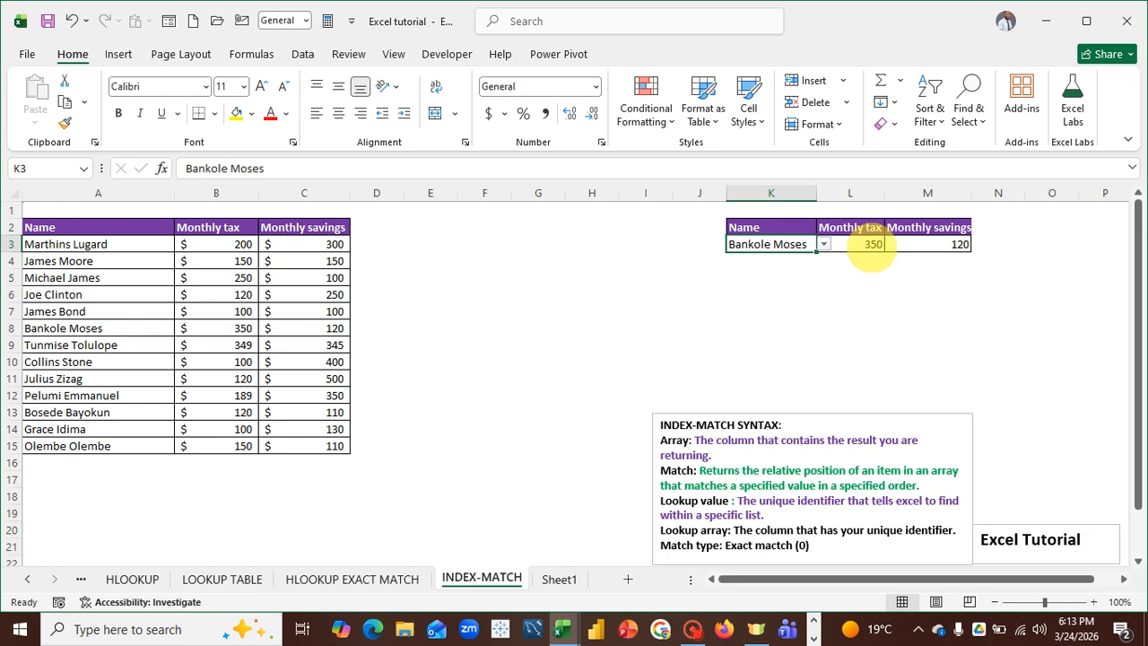
Clear the INDEX-MATCH formulas from the monthly tax cell L3 and the monthly savings cell M3
double_click(868, 244)
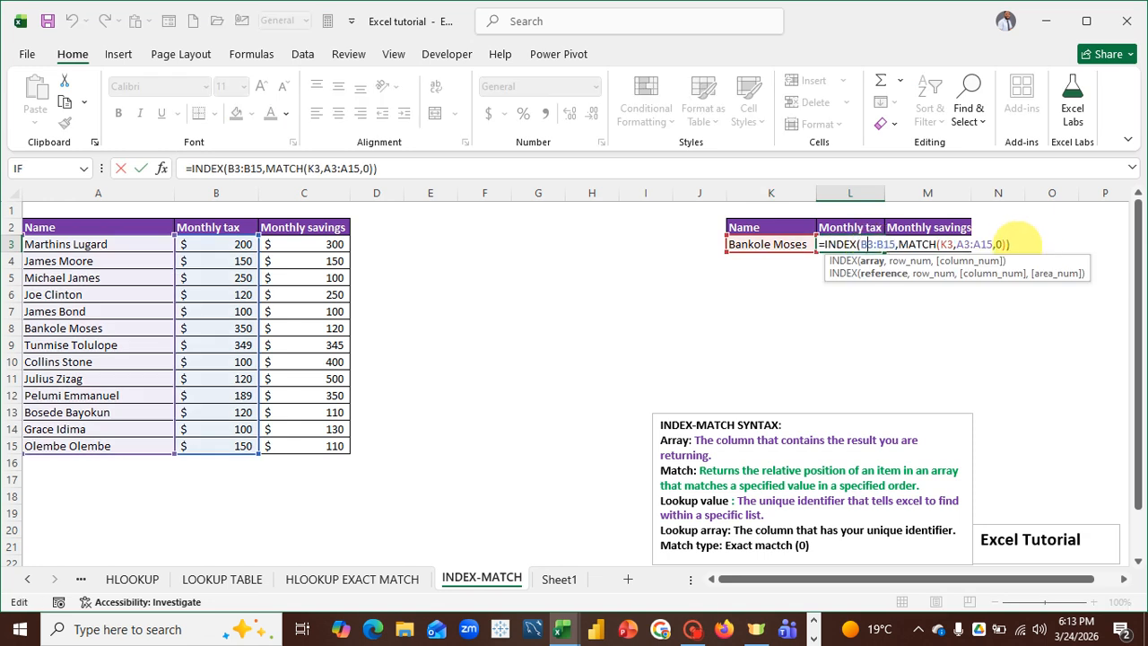
key("BackSpace")
key("BackSpace")
key("BackSpace")
key("BackSpace")
key("BackSpace")
key("BackSpace")
key("BackSpace")
key("BackSpace")
key("BackSpace")
key("BackSpace")
key("BackSpace")
key("BackSpace")
key("BackSpace")
key("BackSpace")
key("BackSpace")
key("BackSpace")
key("BackSpace")
key("BackSpace")
key("BackSpace")
key("BackSpace")
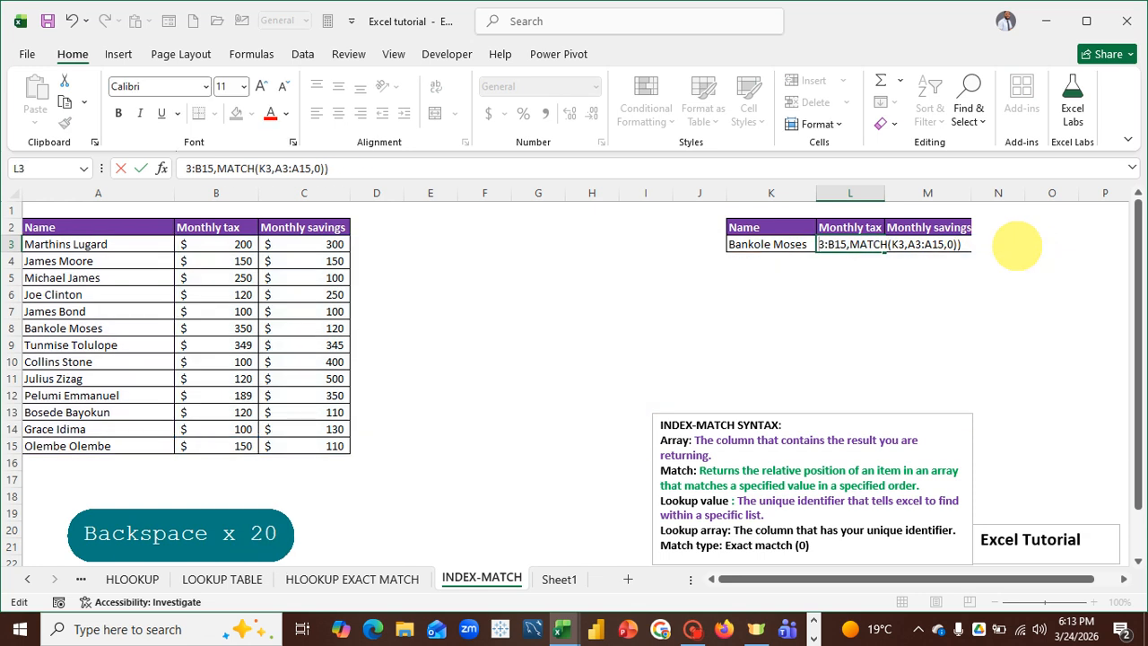
left_click(915, 275)
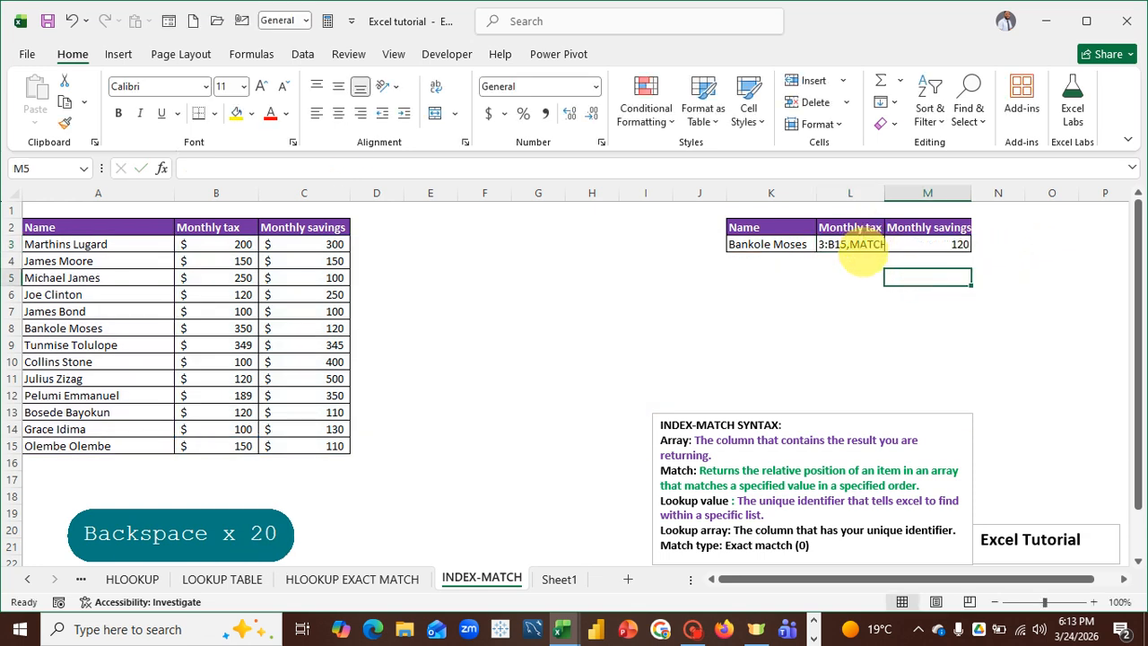
left_click(857, 253)
key("Delete")
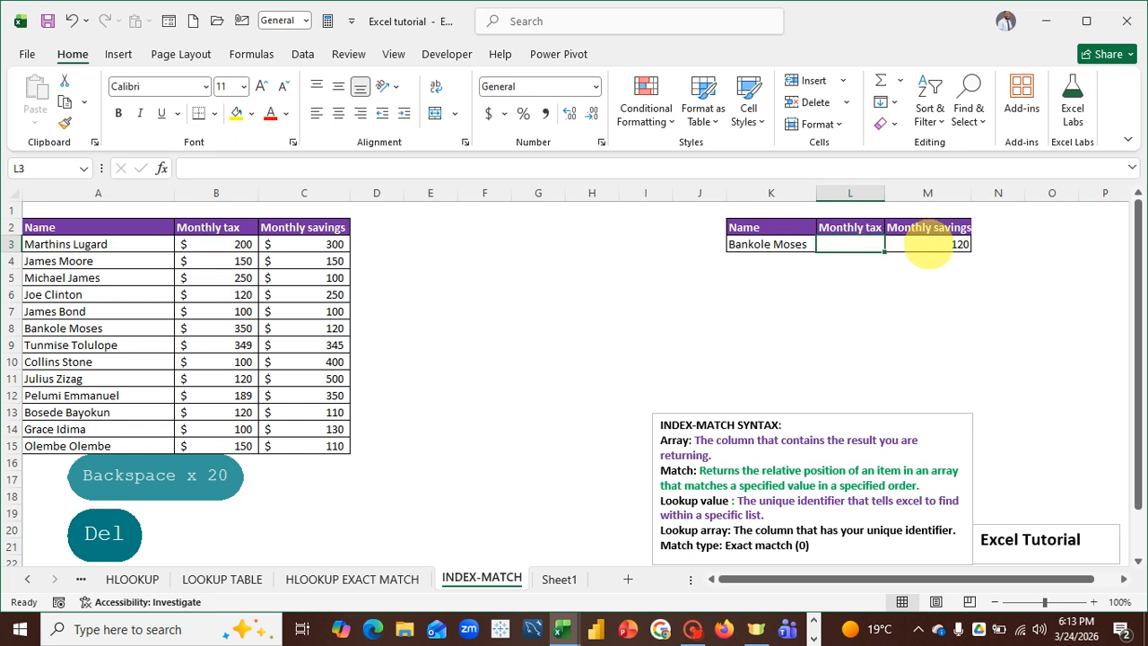
left_click(935, 245)
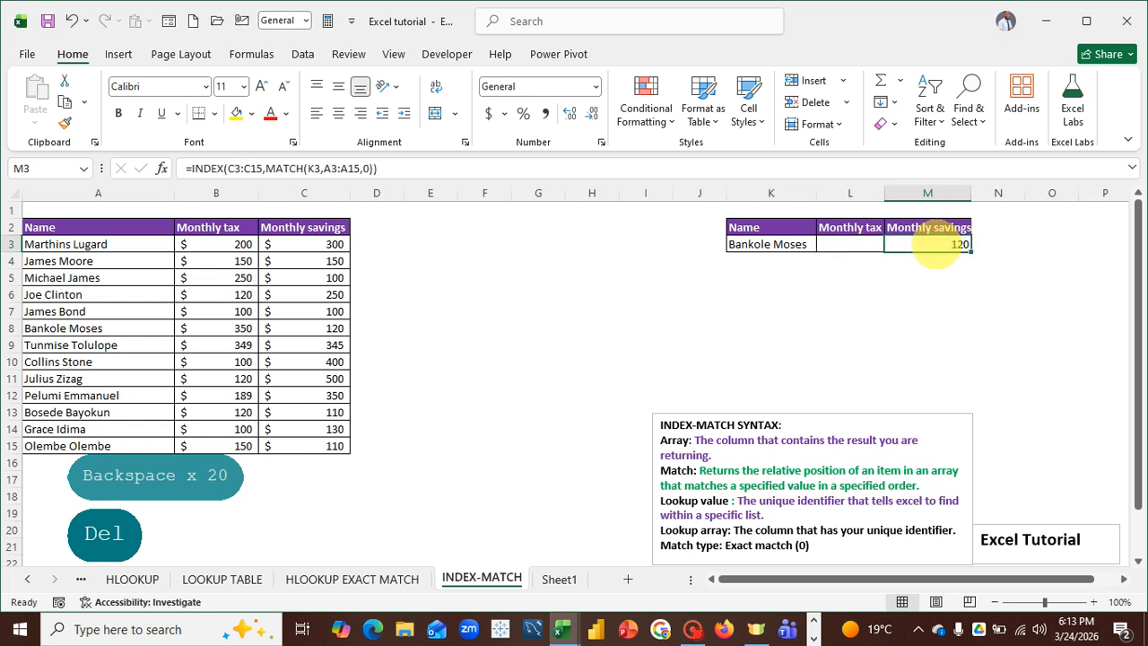
key("Delete")
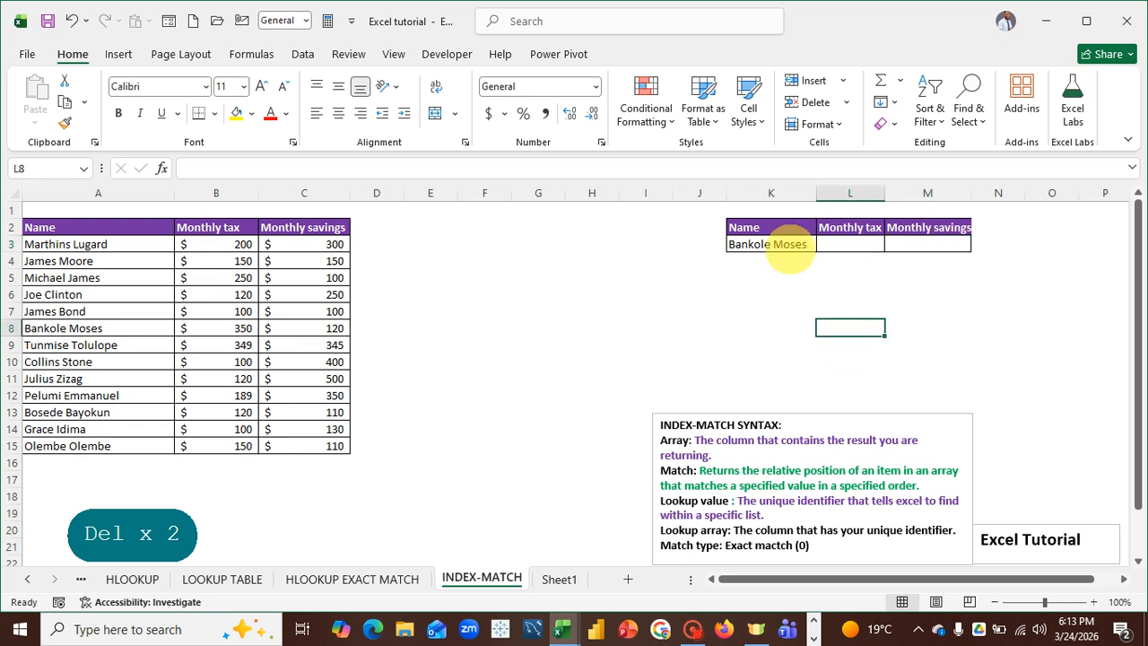
Choose the first listed person in the K3 name dropdown
left_click(789, 246)
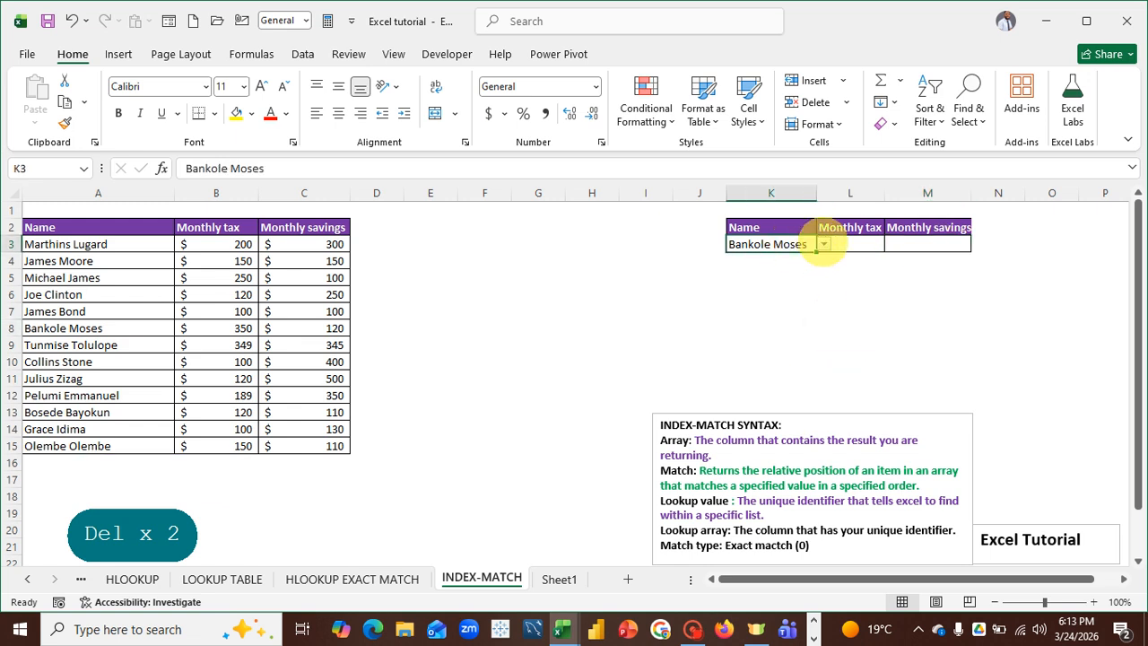
left_click(823, 244)
left_click_drag(816, 302, 814, 290)
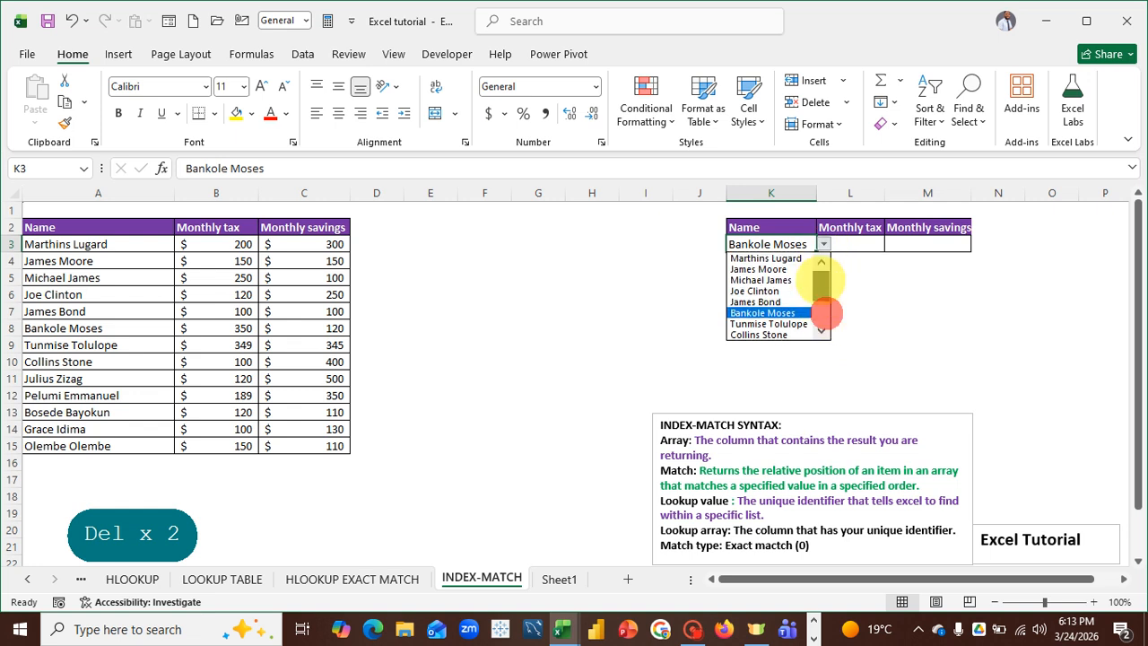
left_click(789, 260)
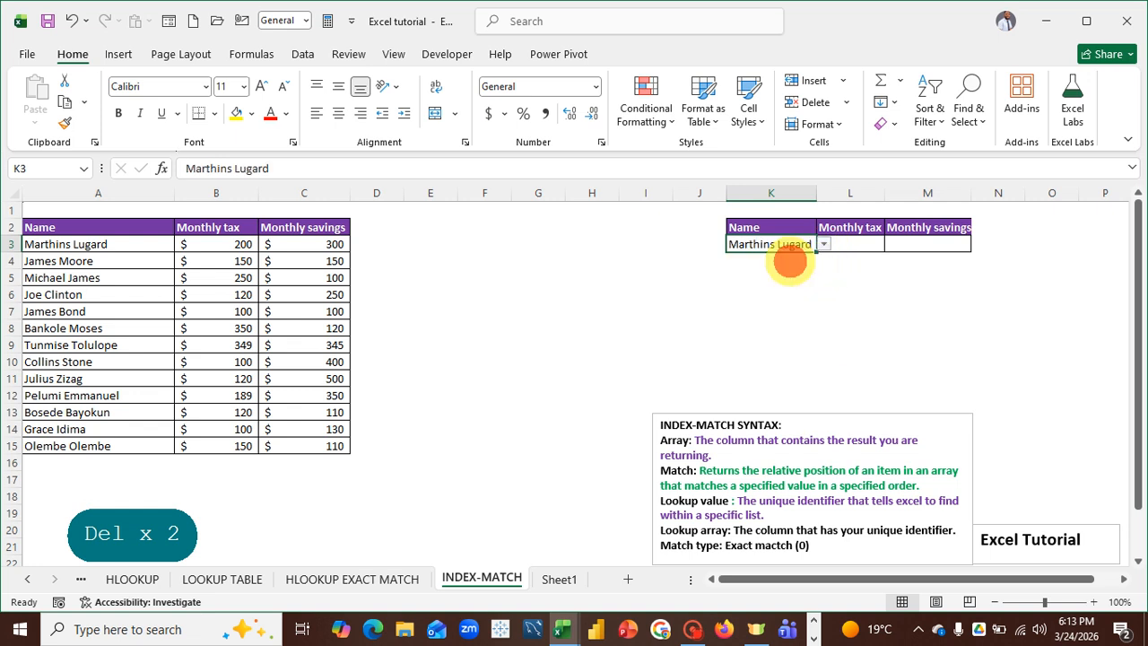
Enter =XLOOKUP(K3,A3:A15,B3:B15) in the monthly tax cell L3
left_click(844, 244)
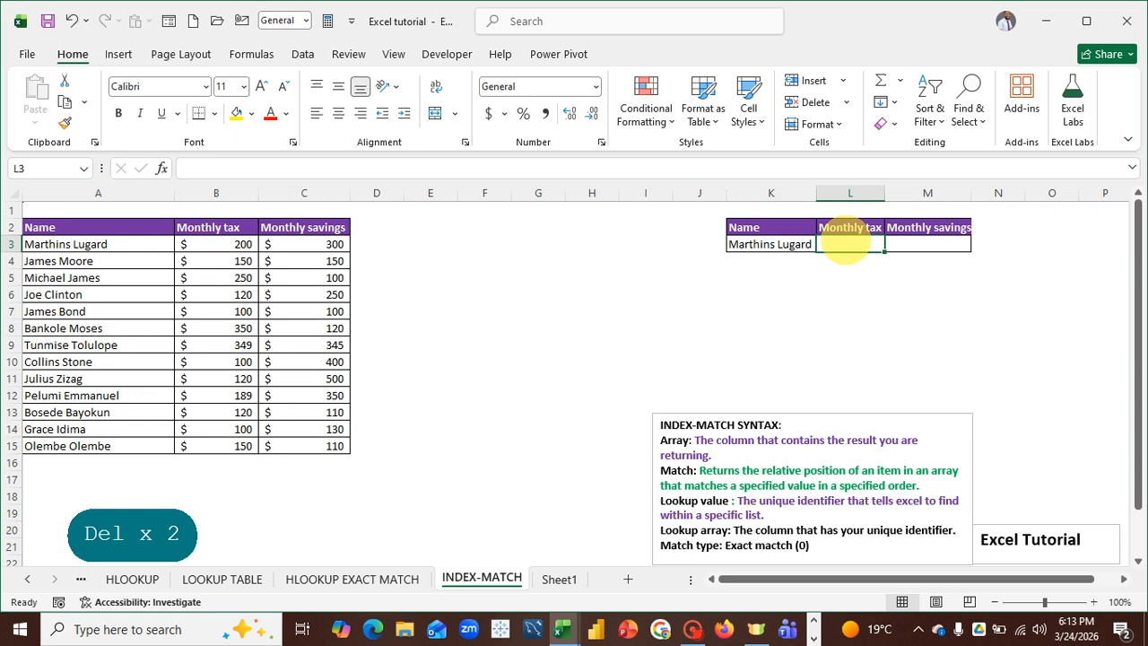
type("=x")
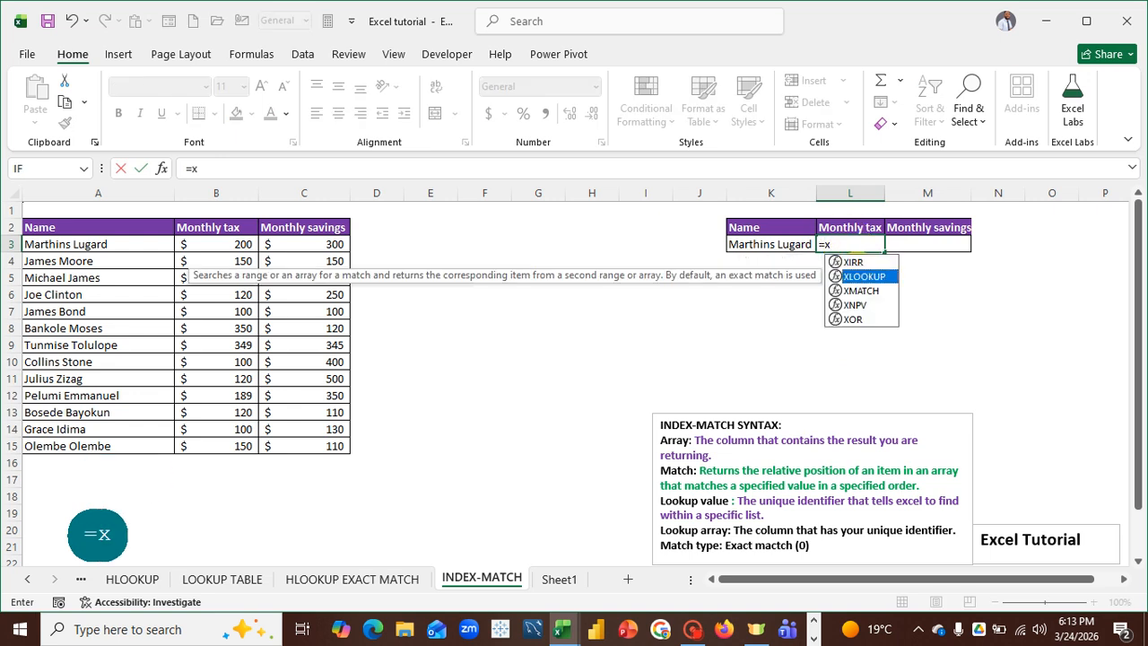
double_click(856, 277)
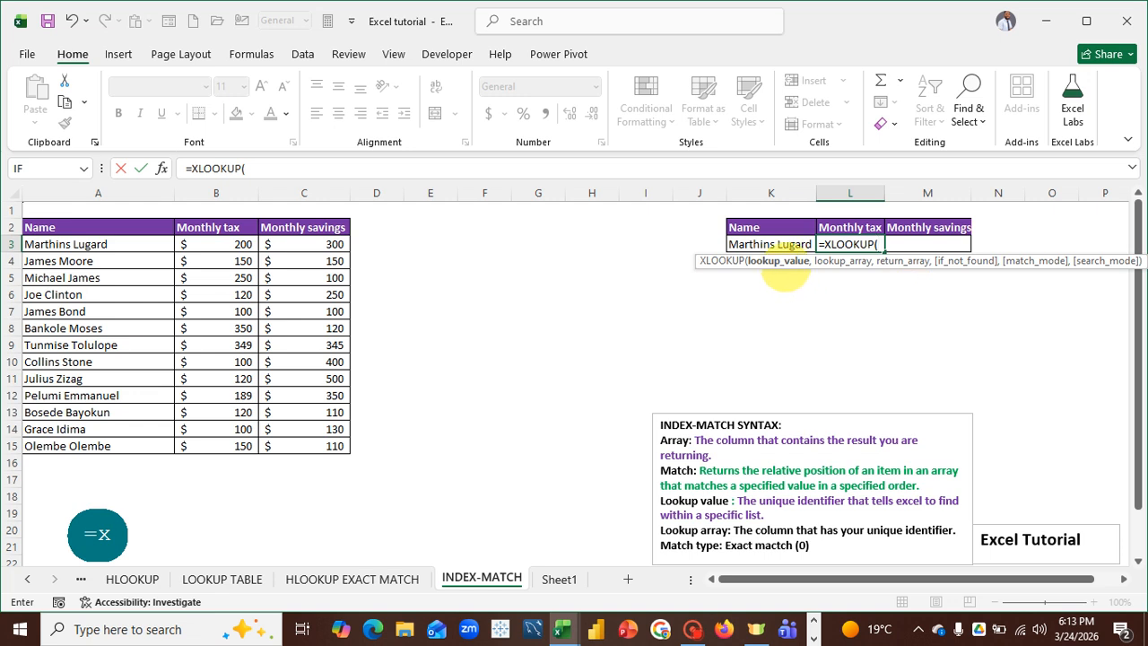
key("ctrl")
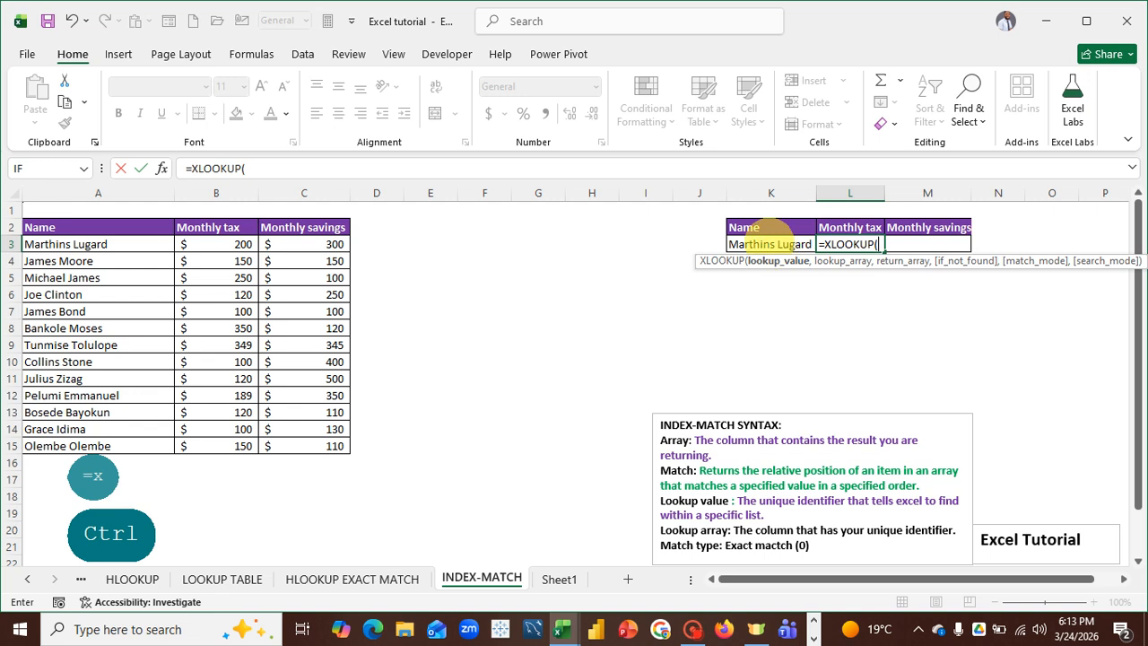
left_click(769, 237)
type(",")
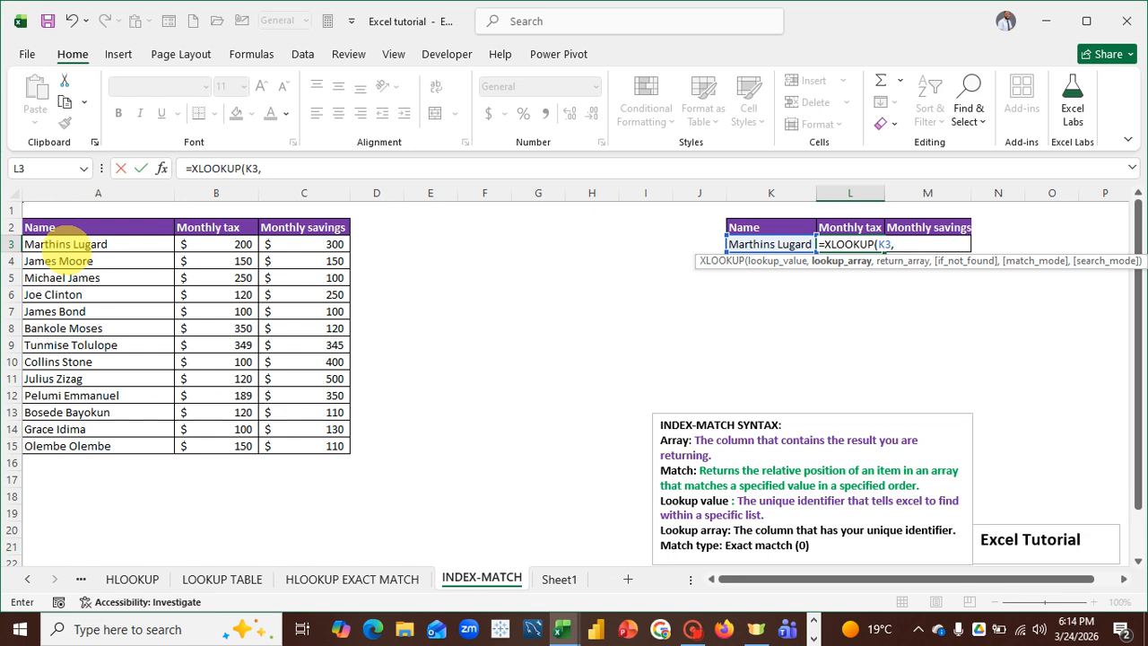
key("ctrl")
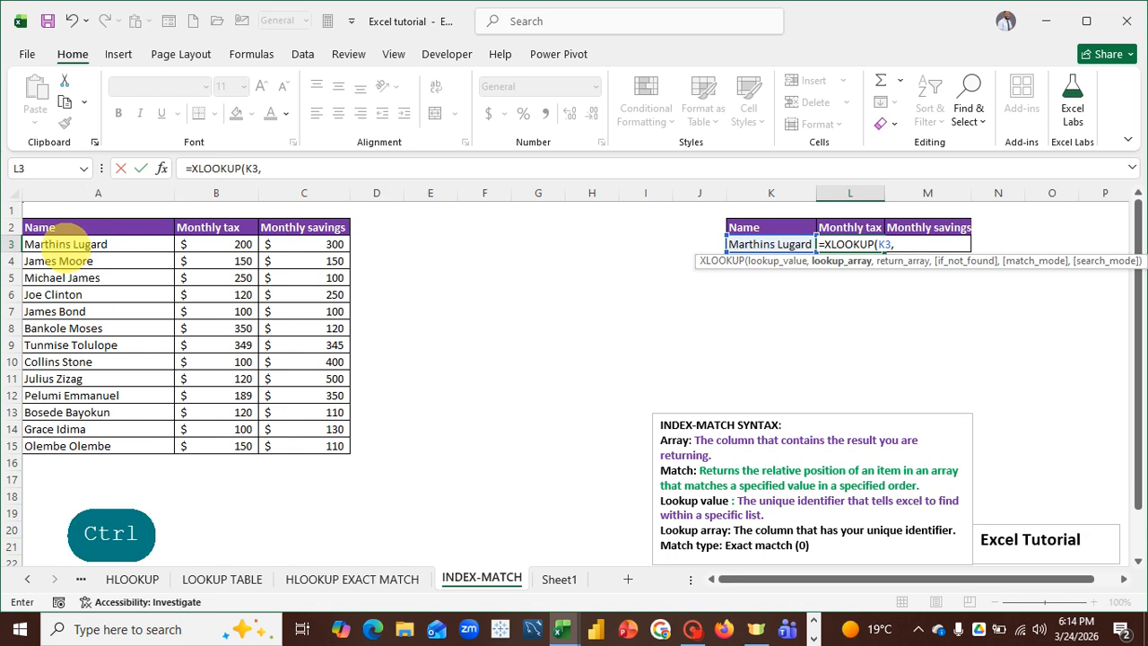
left_click_drag(64, 244, 90, 446)
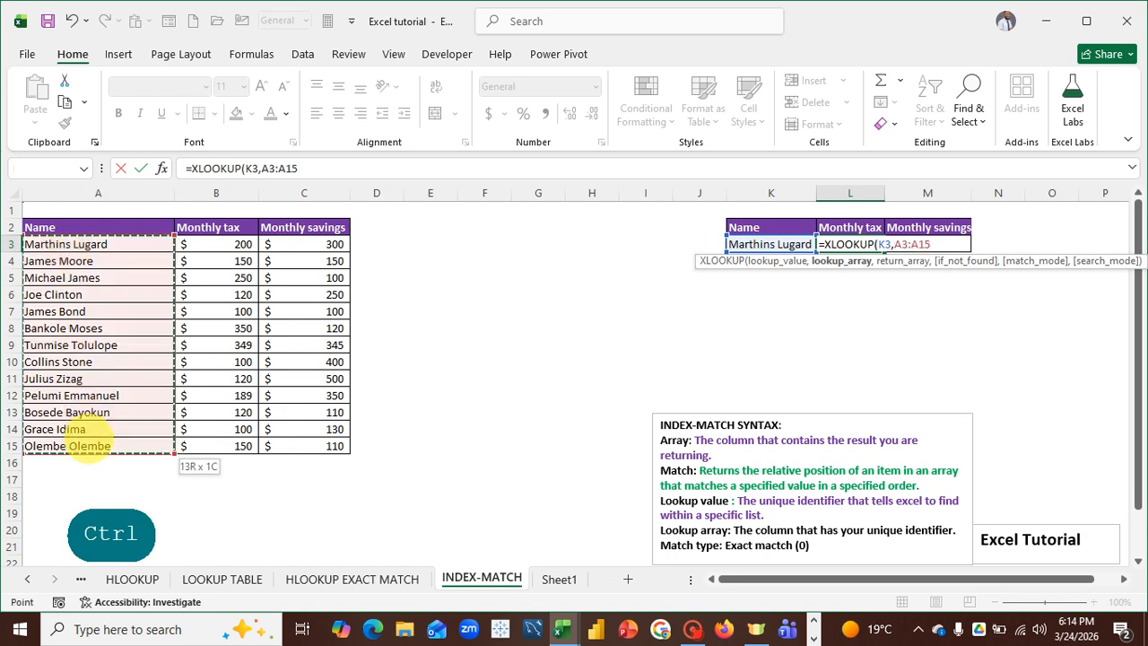
type(",")
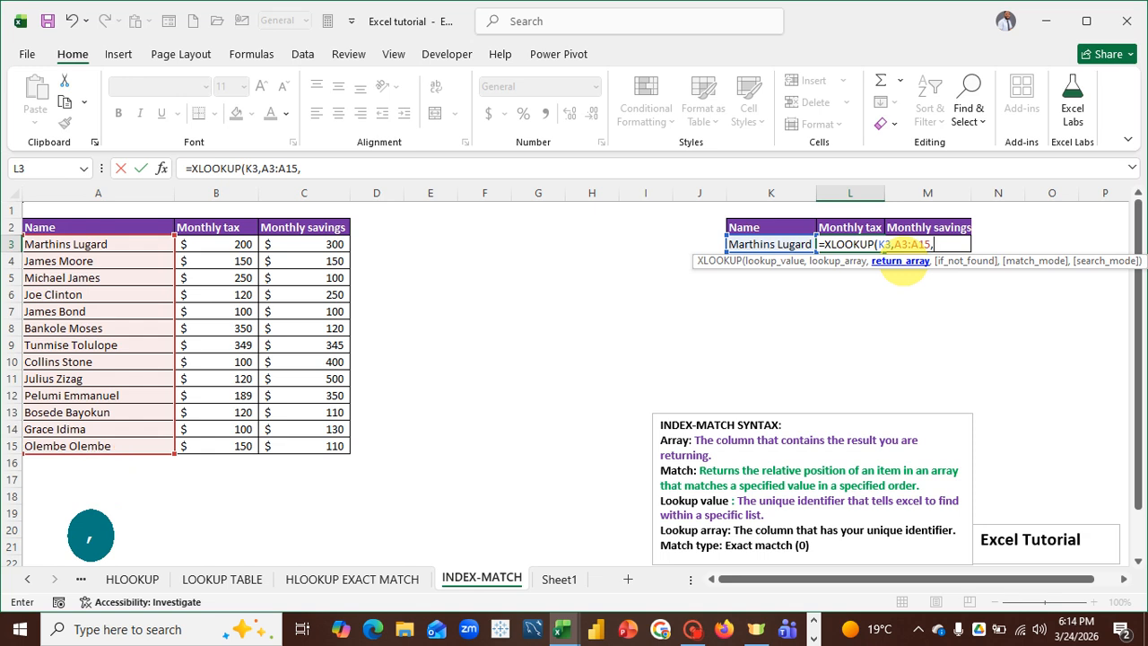
left_click_drag(205, 243, 232, 440)
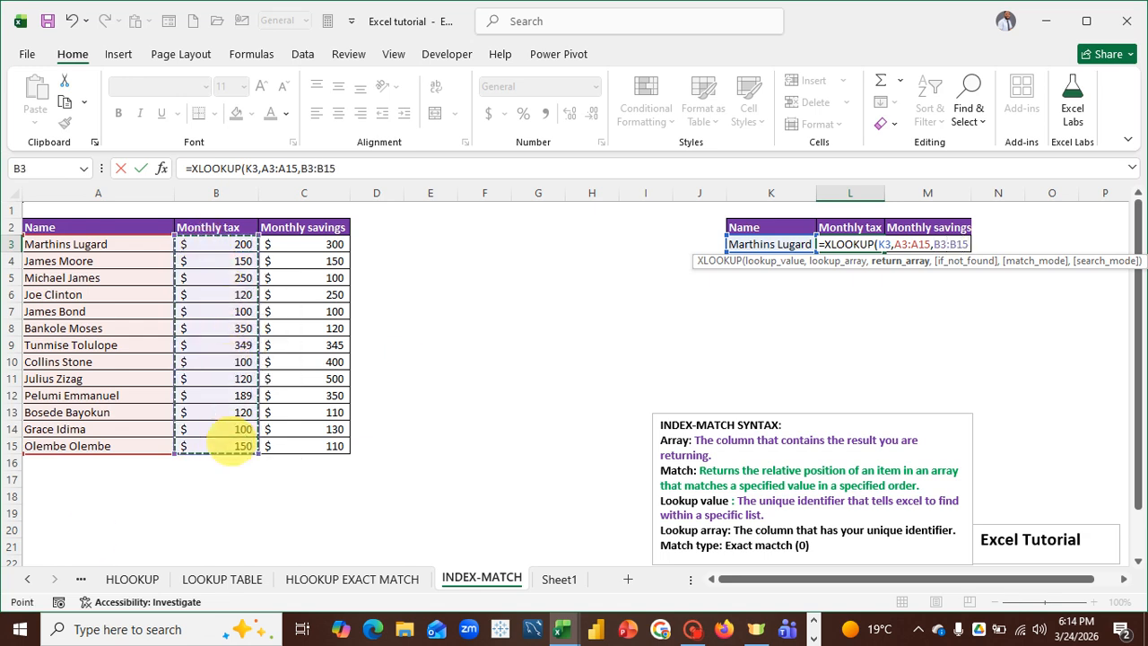
type(")")
key("Return")
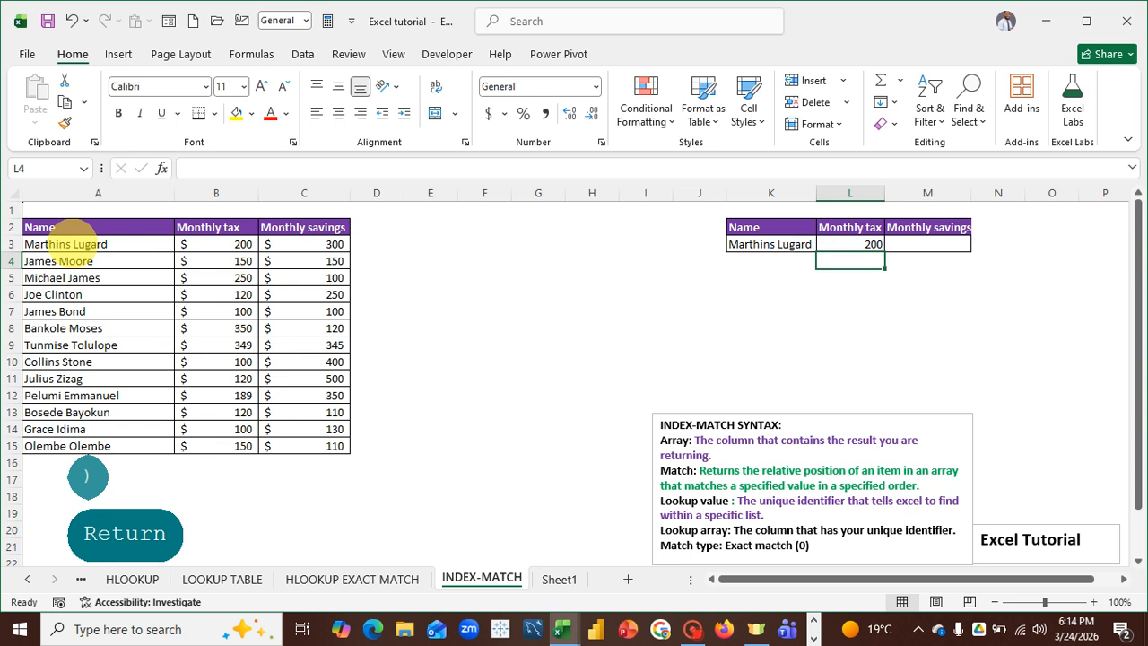
Enter =XLOOKUP(K3,A3:A15,C3:C15) in the monthly savings cell M3
key("ctrl")
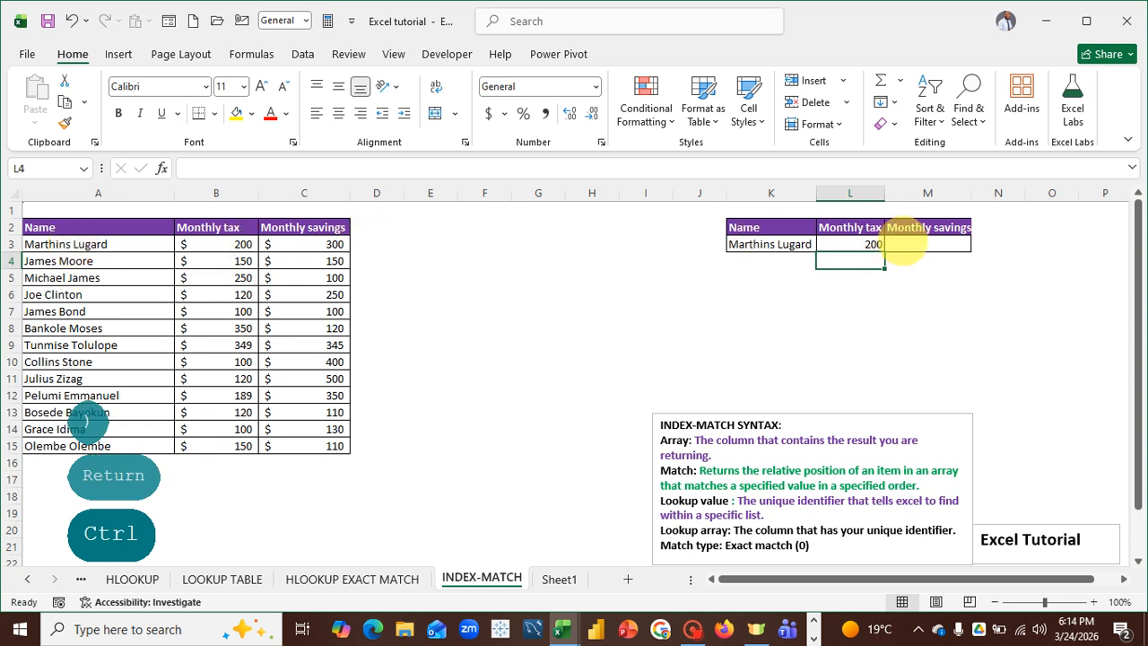
left_click(910, 244)
type("=")
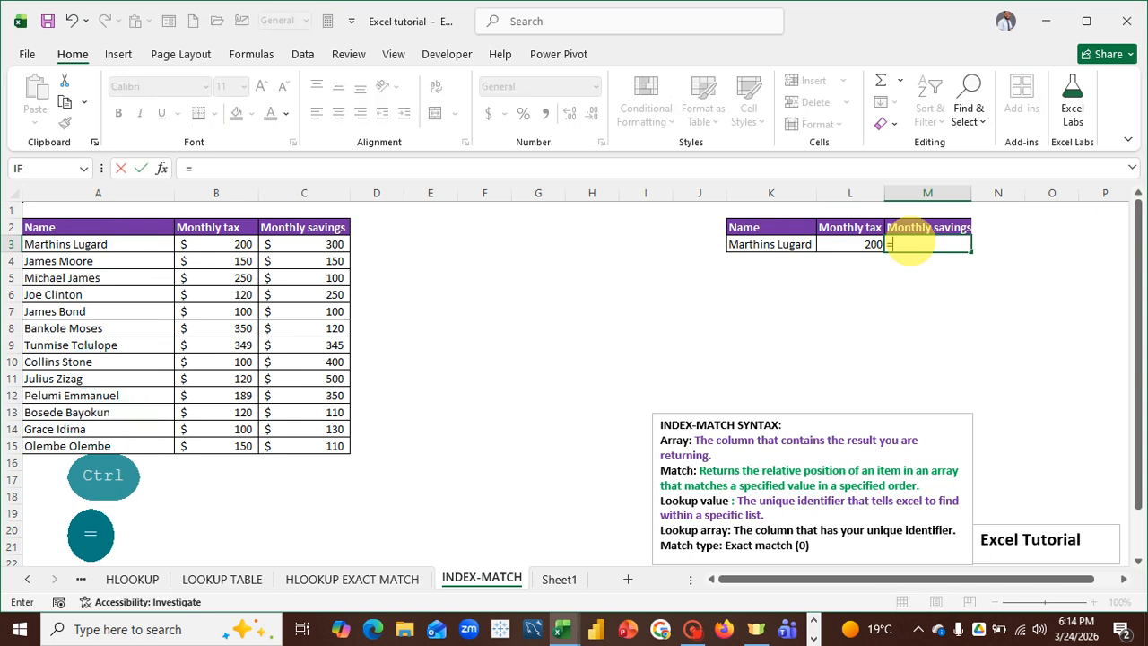
type("x")
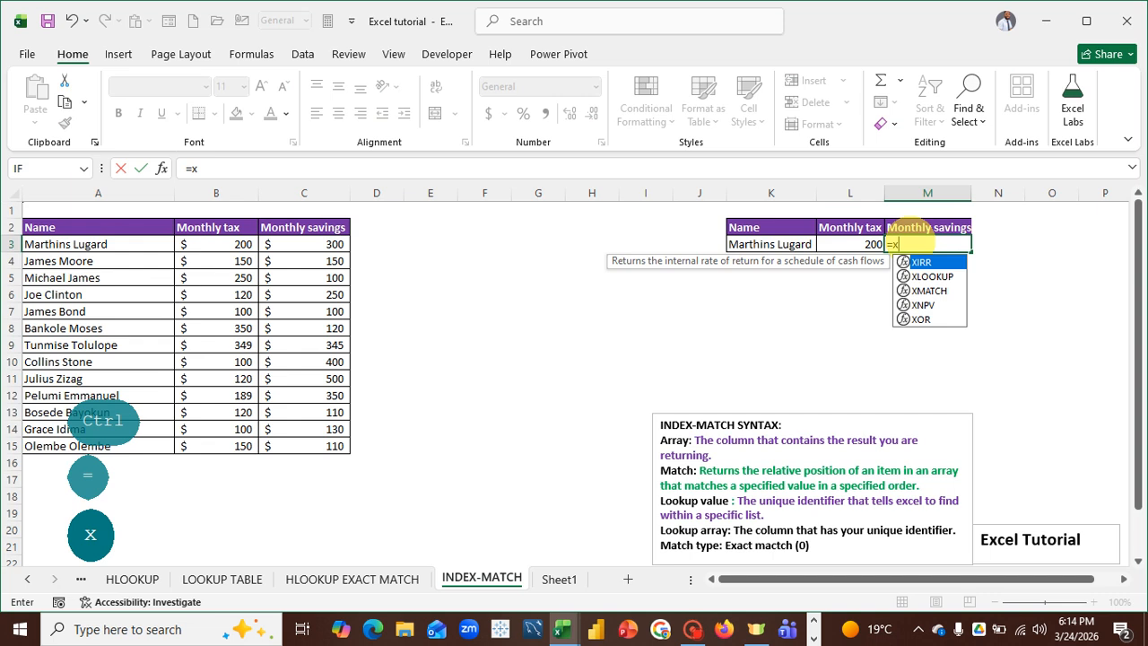
double_click(933, 276)
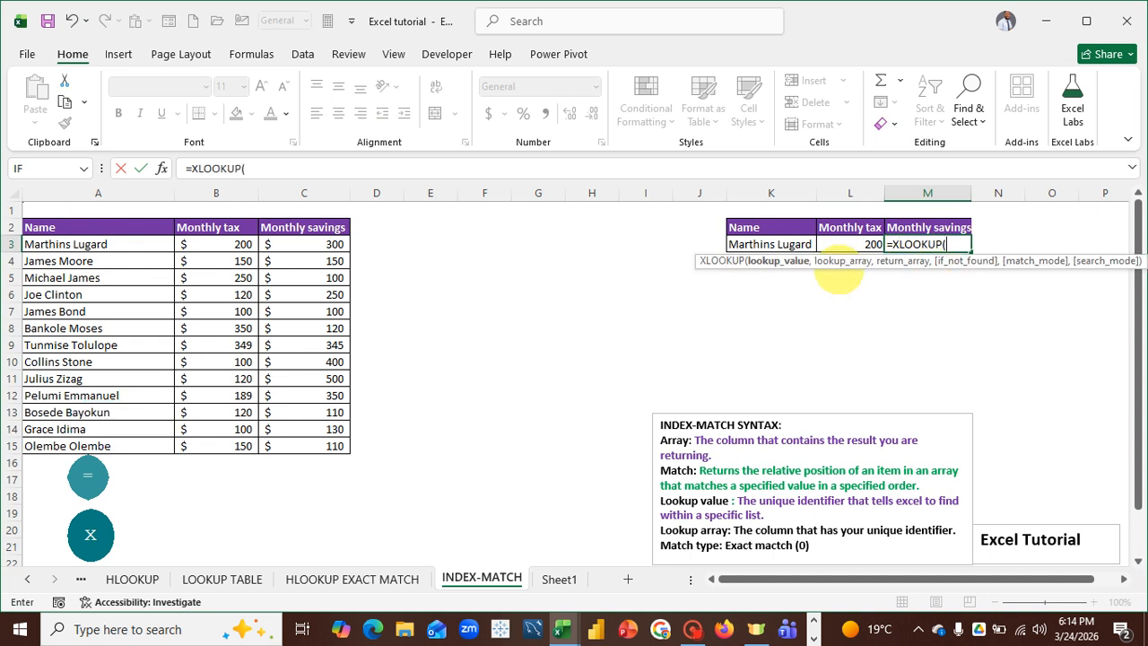
left_click(778, 244)
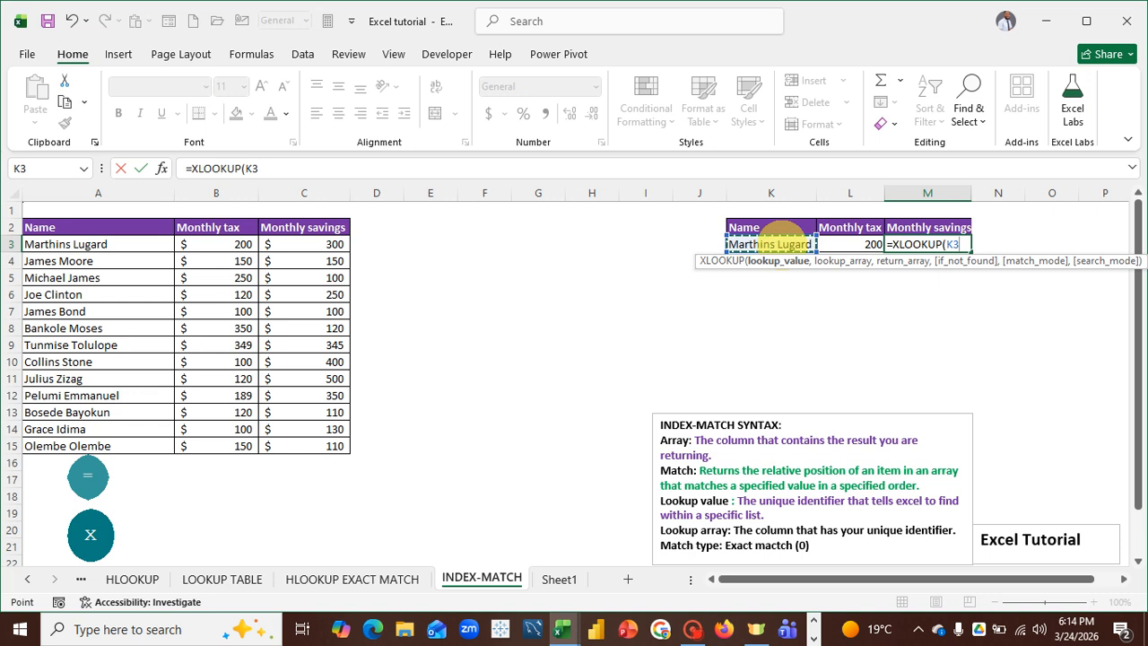
type(",")
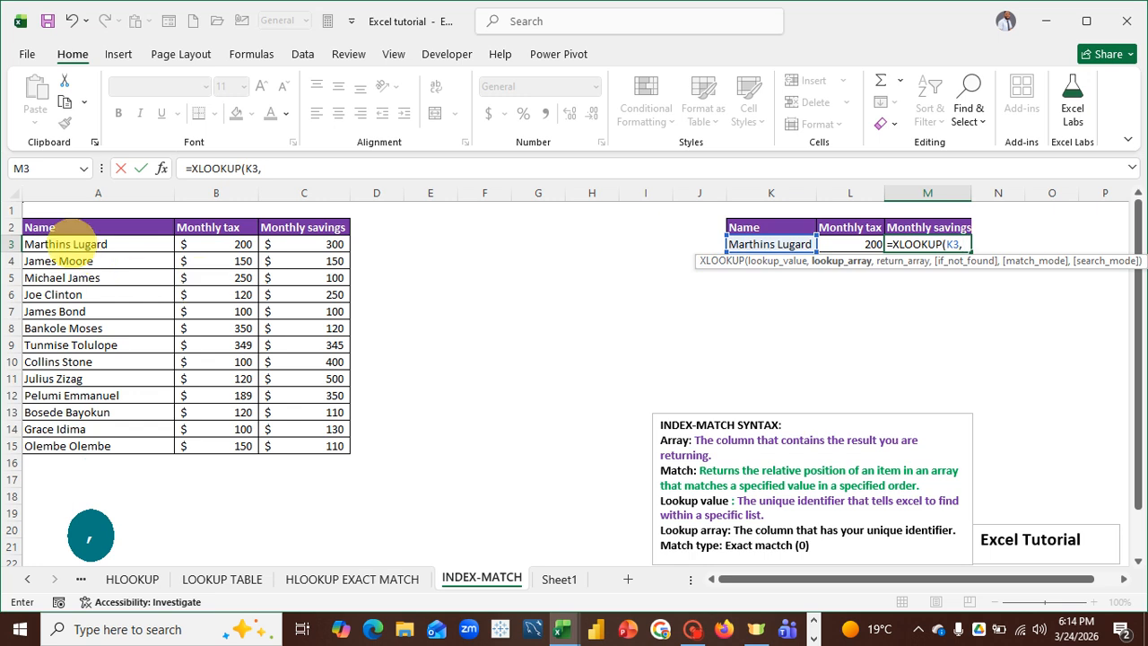
left_click(72, 238)
left_click_drag(71, 237, 80, 445)
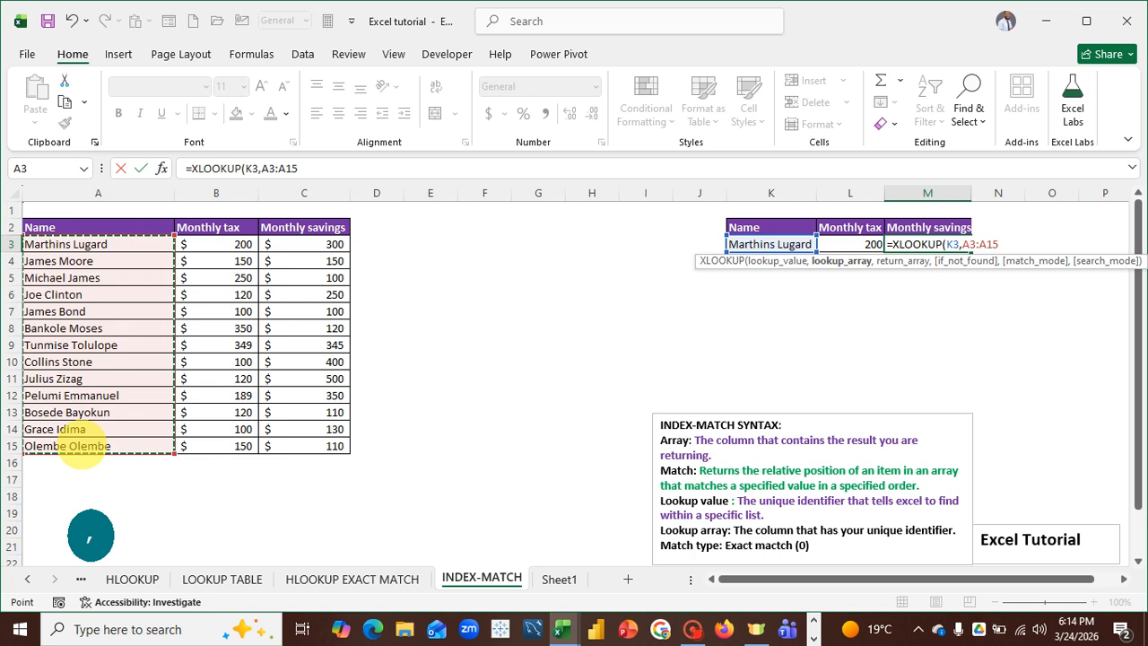
type(",")
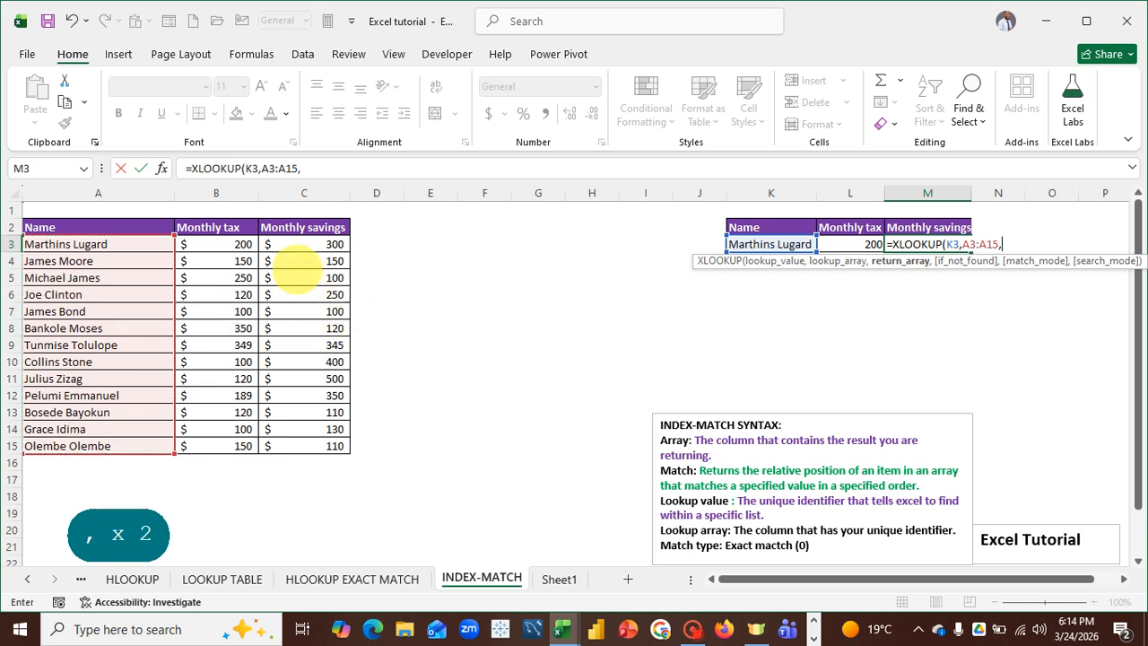
left_click_drag(294, 243, 305, 441)
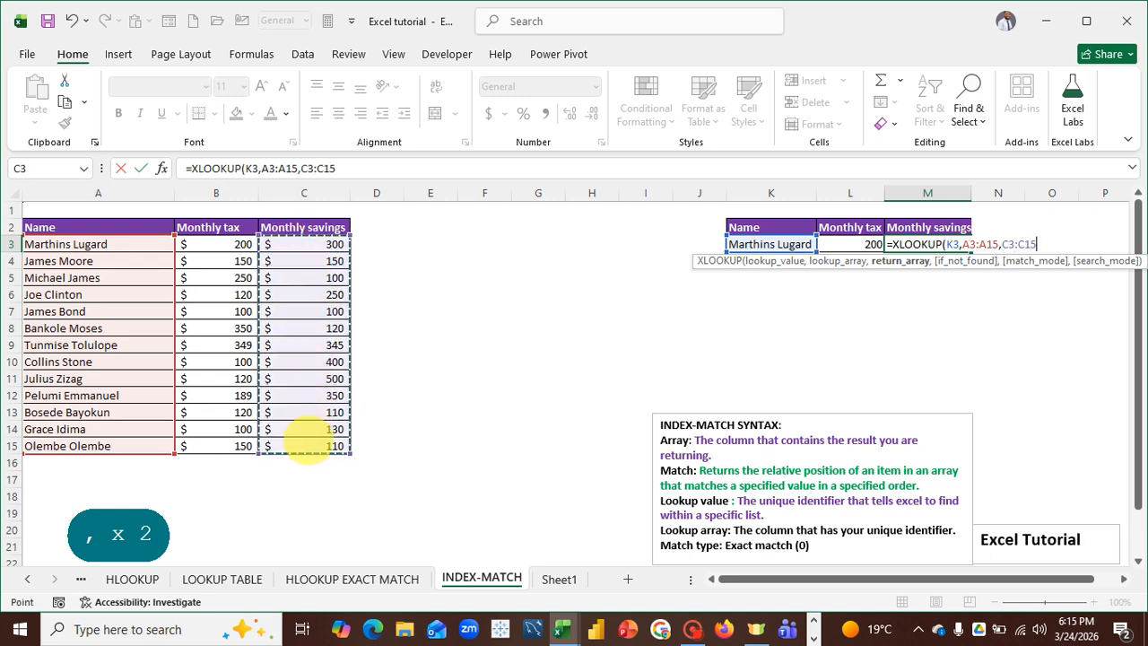
type(")")
key("Return")
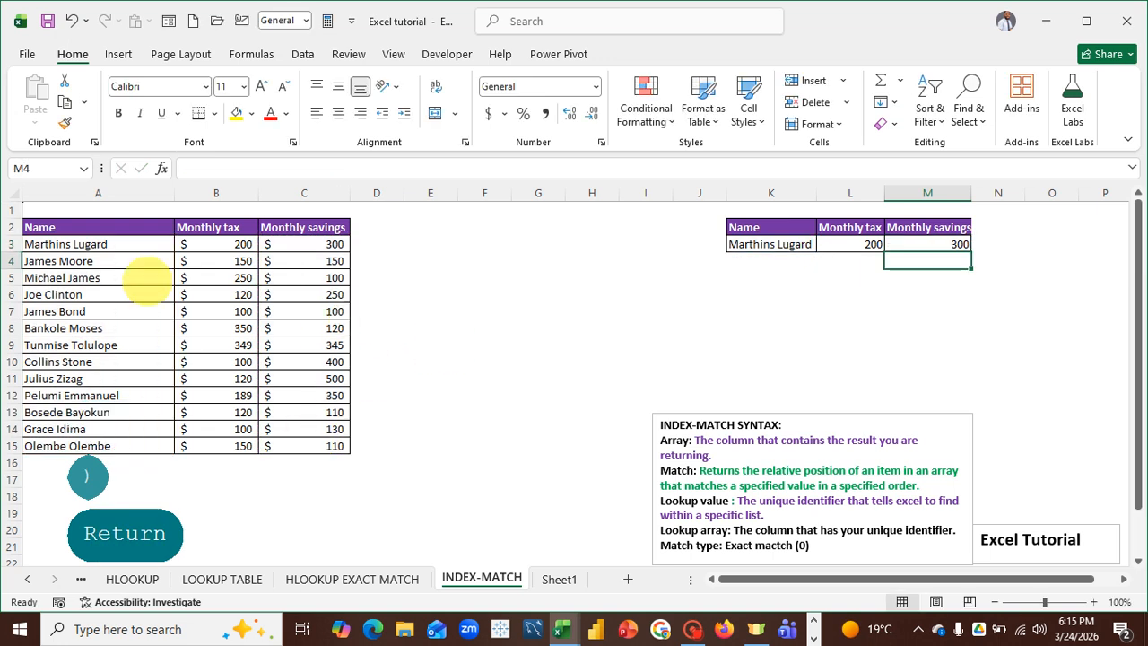
key("ctrl")
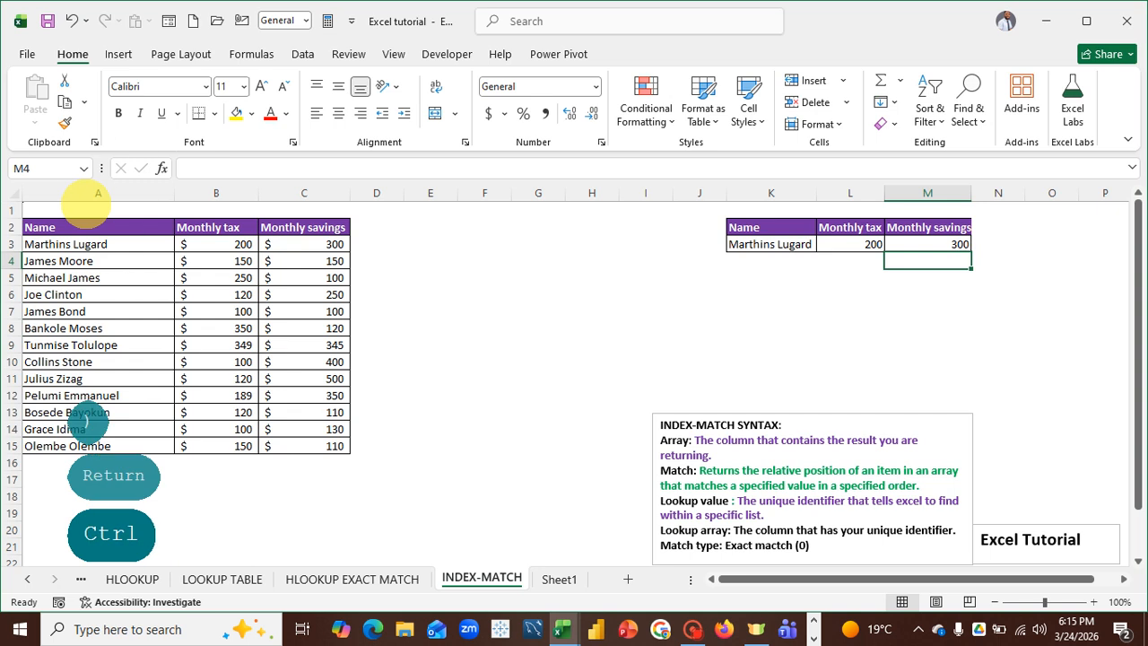
key("ctrl")
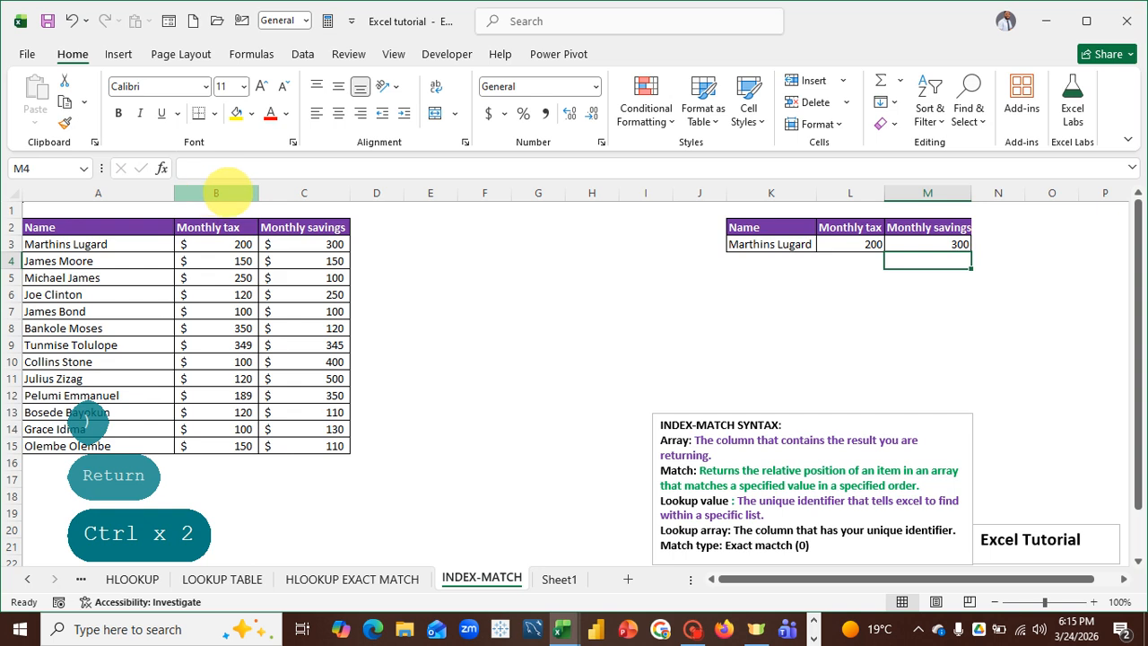
key("ctrl")
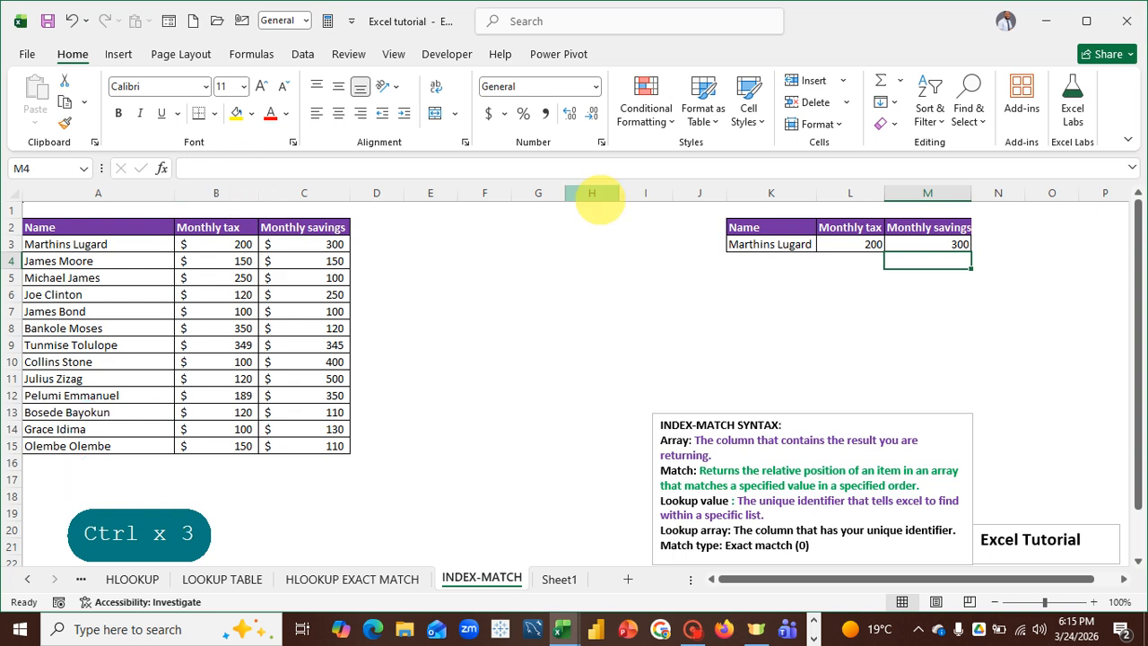
key("ctrl")
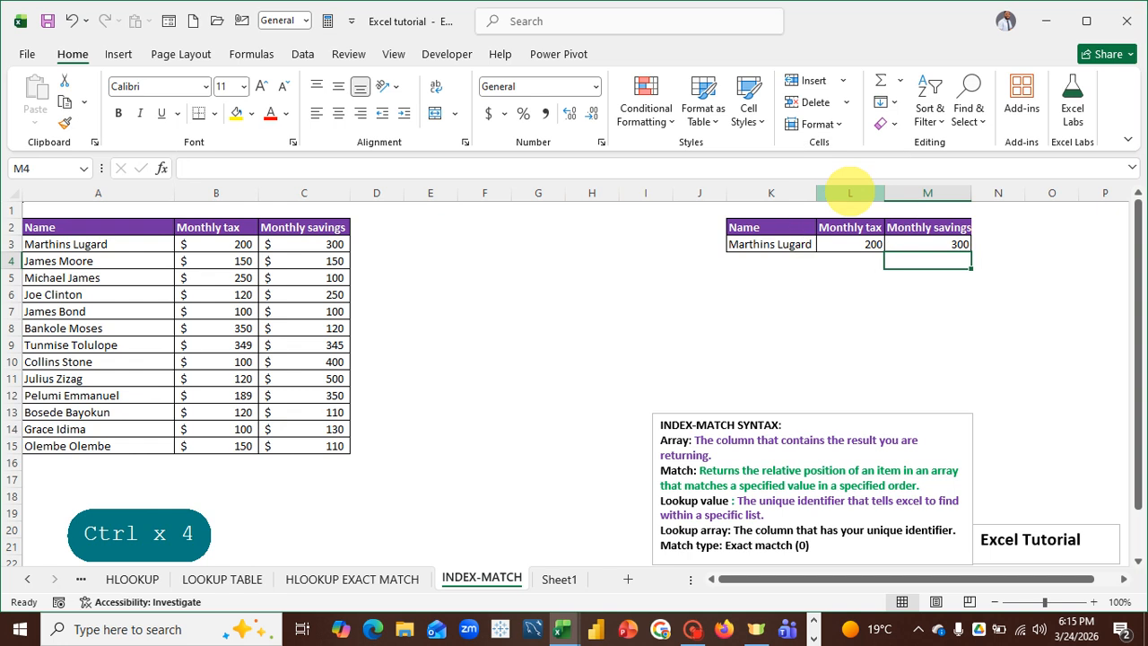
key("ctrl")
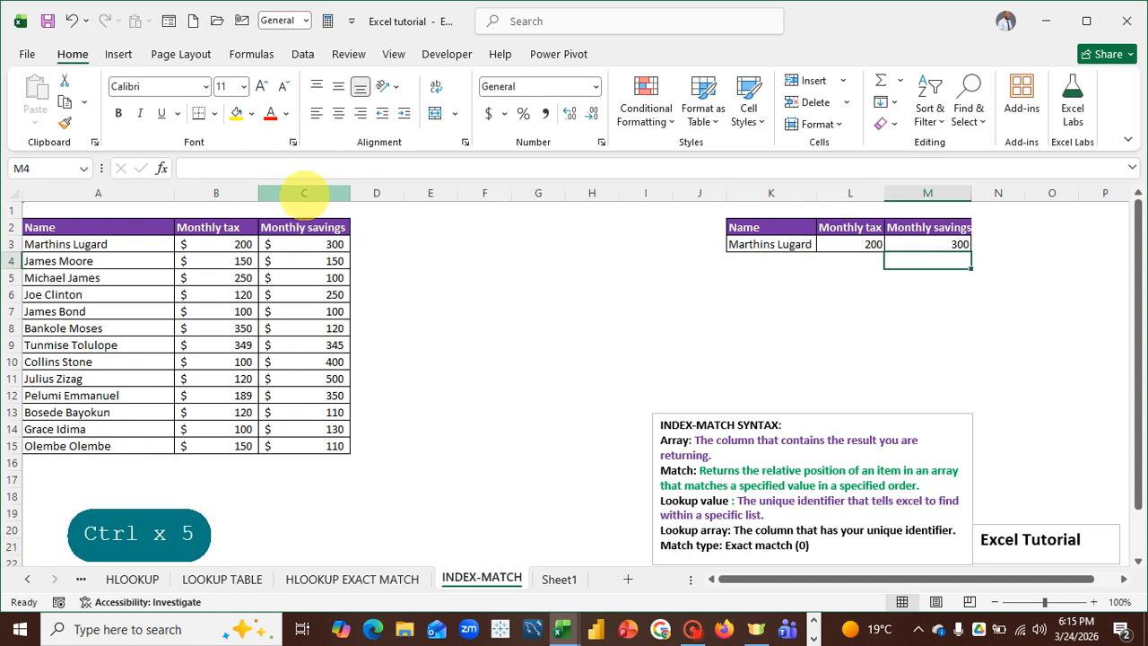
key("ctrl")
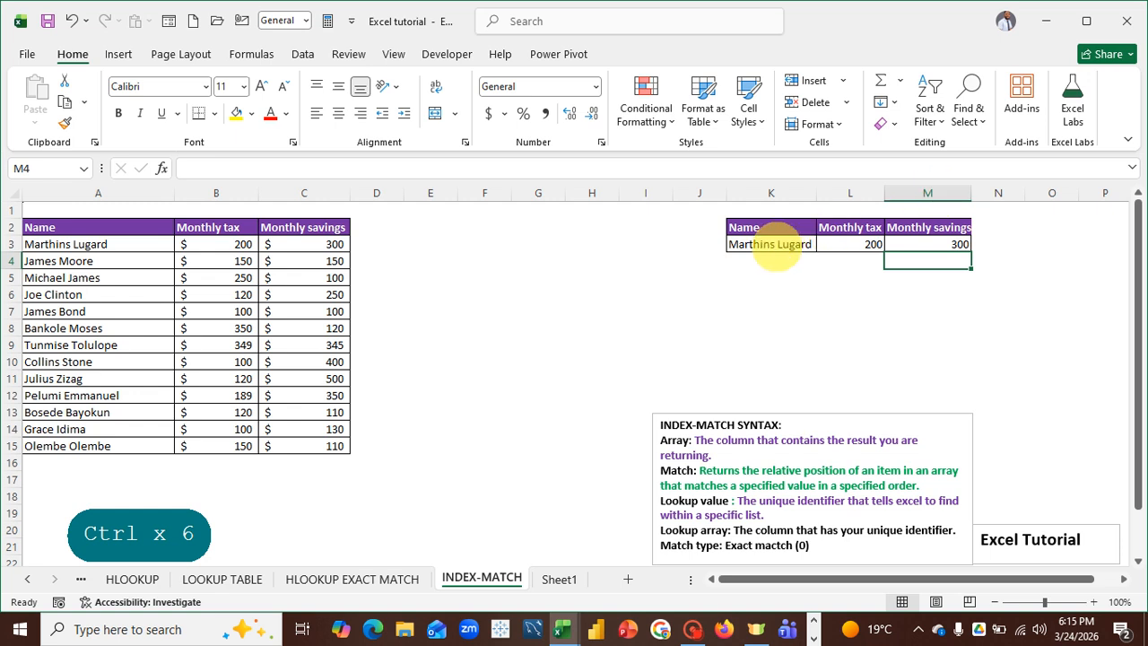
Test both XLOOKUP formulas by choosing the third listed person in the K3 name dropdown
left_click(772, 245)
left_click(822, 243)
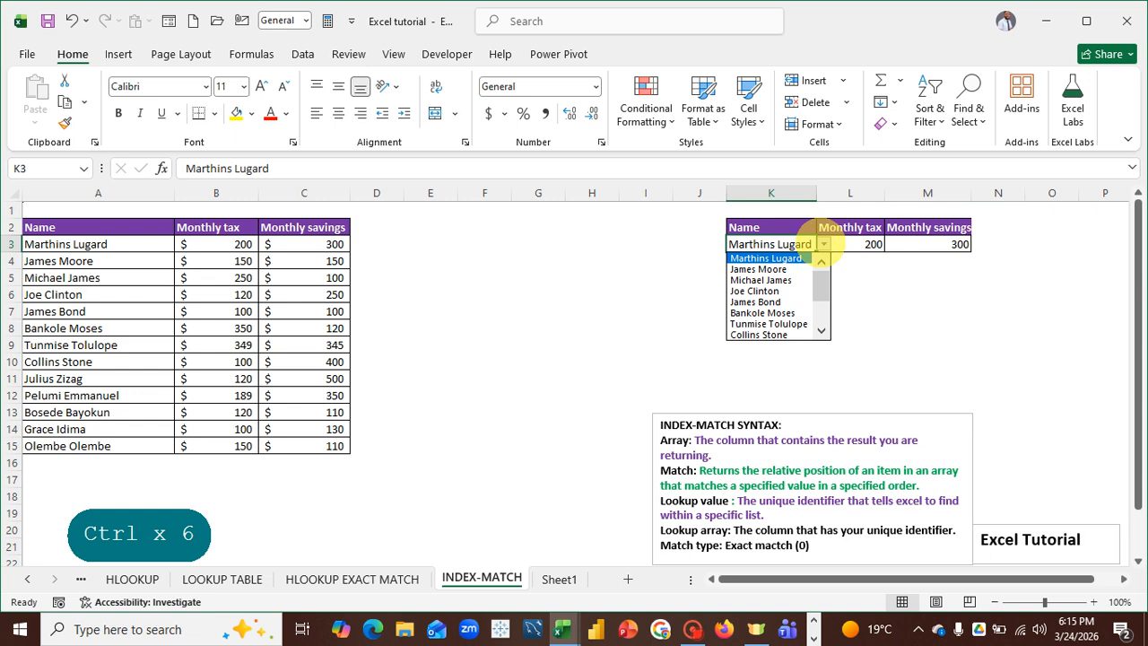
left_click(779, 279)
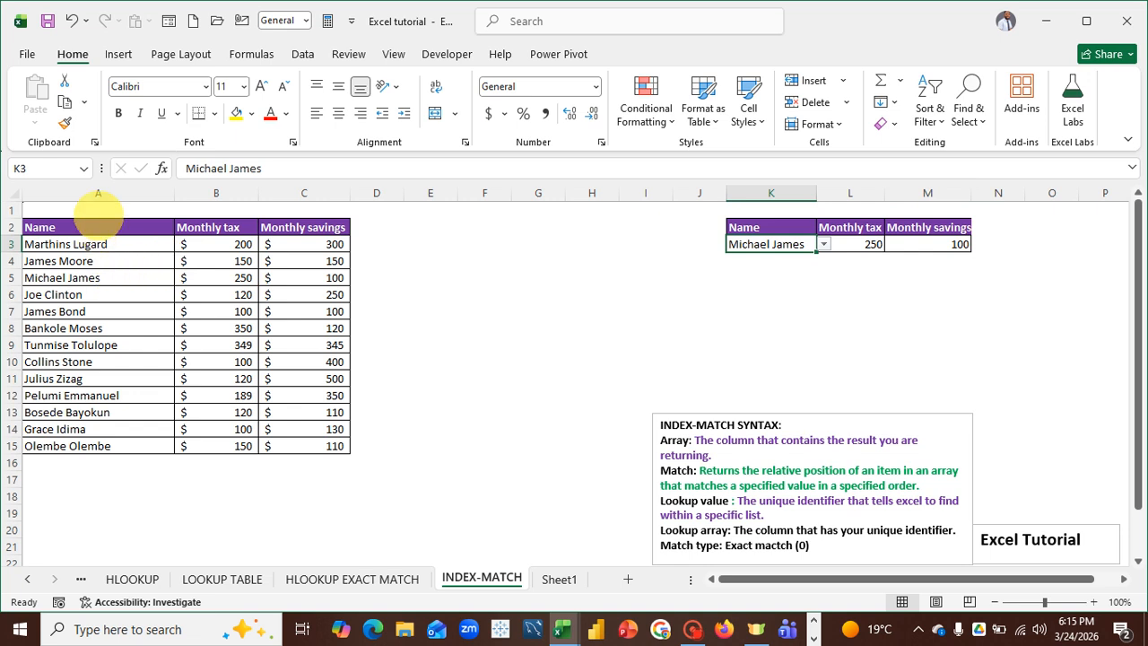
key("ctrl")
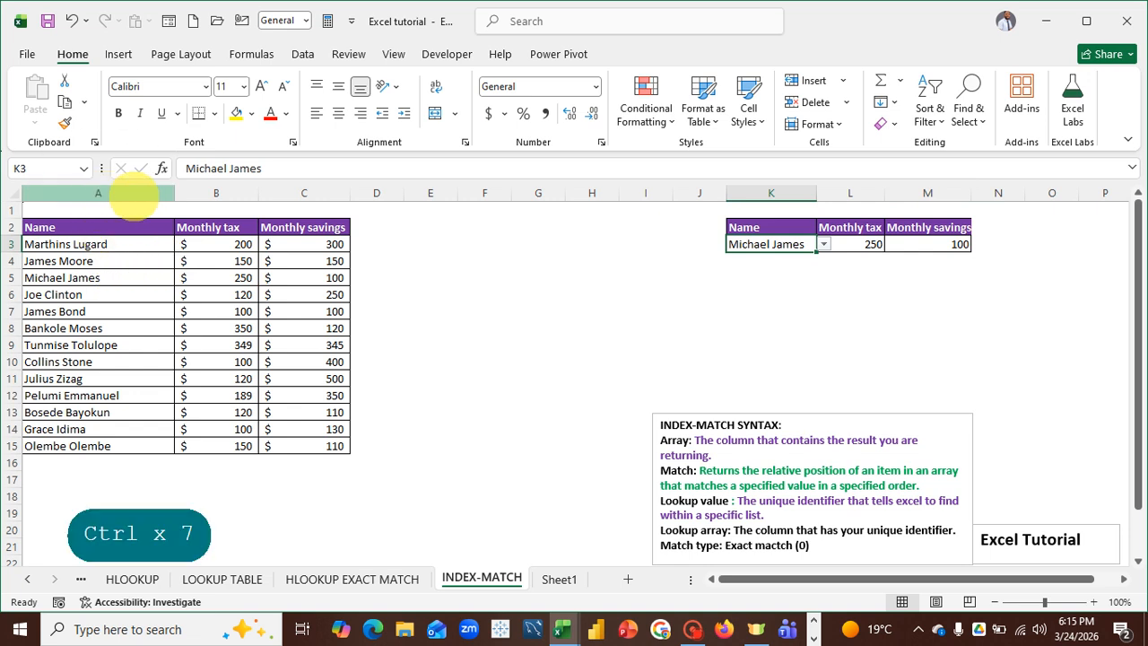
key("ctrl")
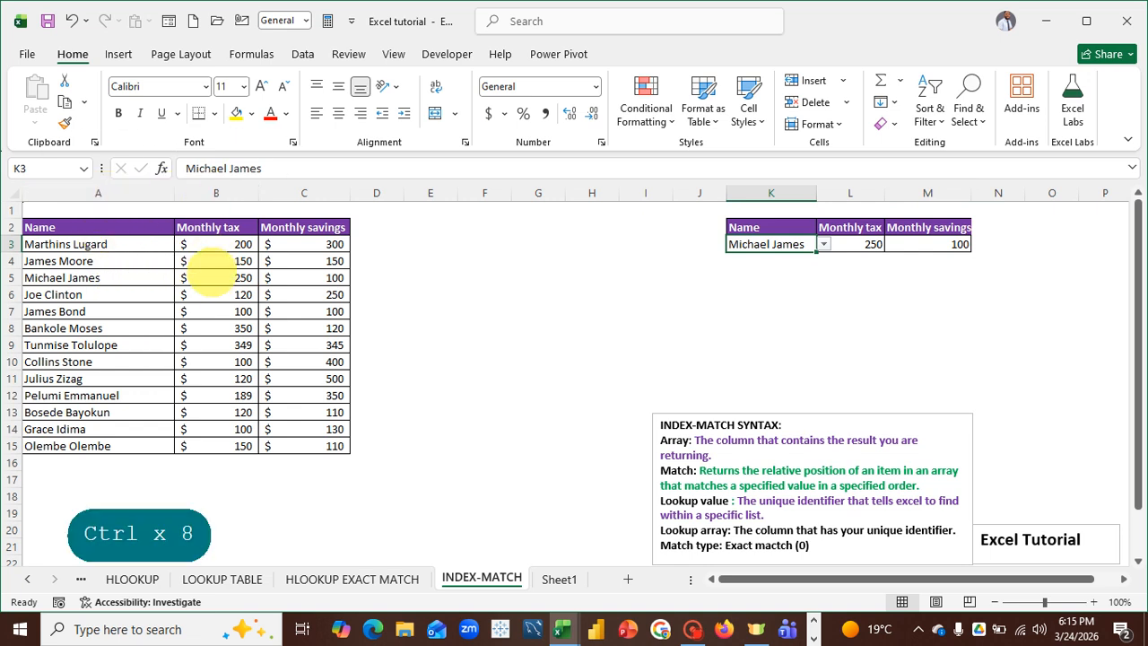
key("ctrl")
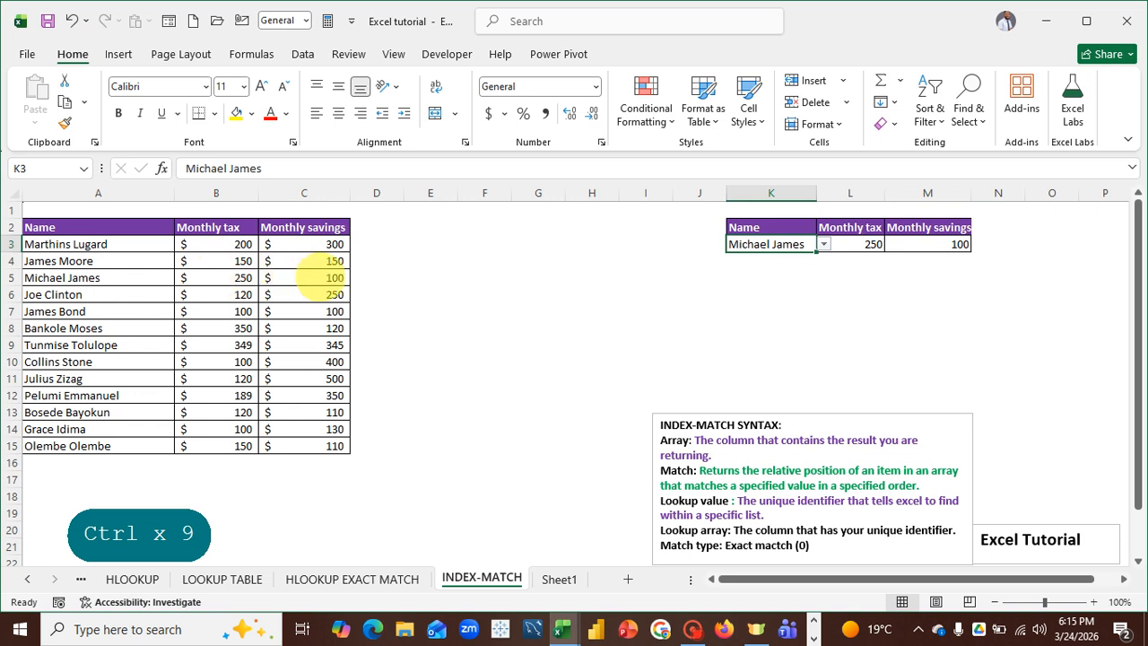
key("ctrl")
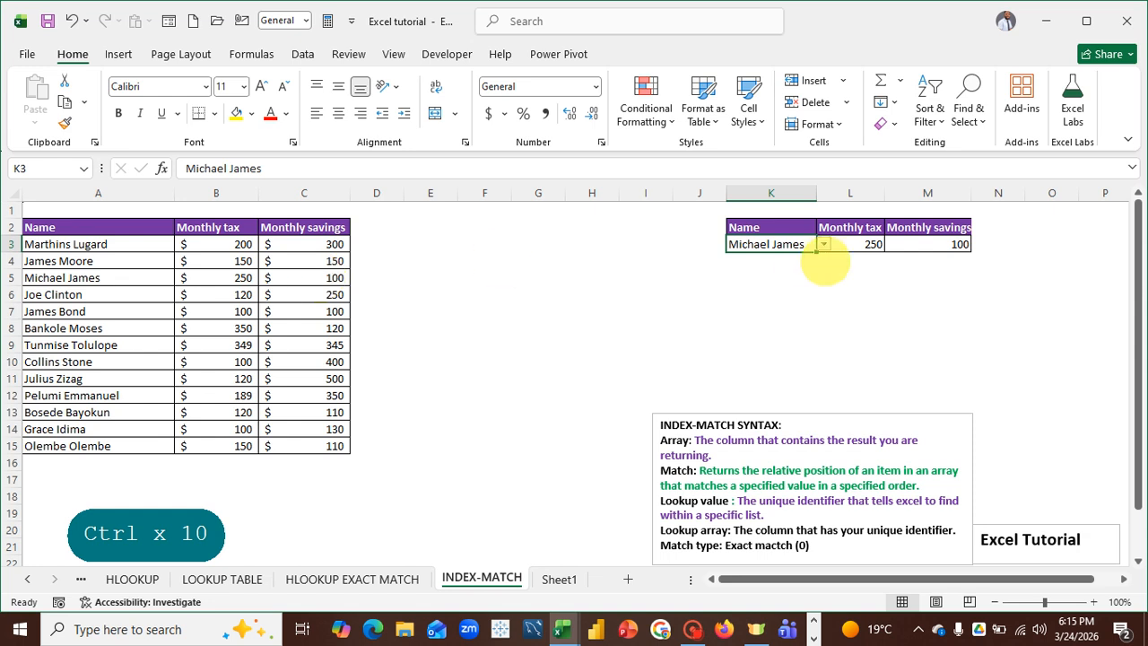
Apply the dollar accounting number format to the monthly tax and monthly savings results in L3:M3
left_click(958, 244)
left_click_drag(890, 246, 864, 242)
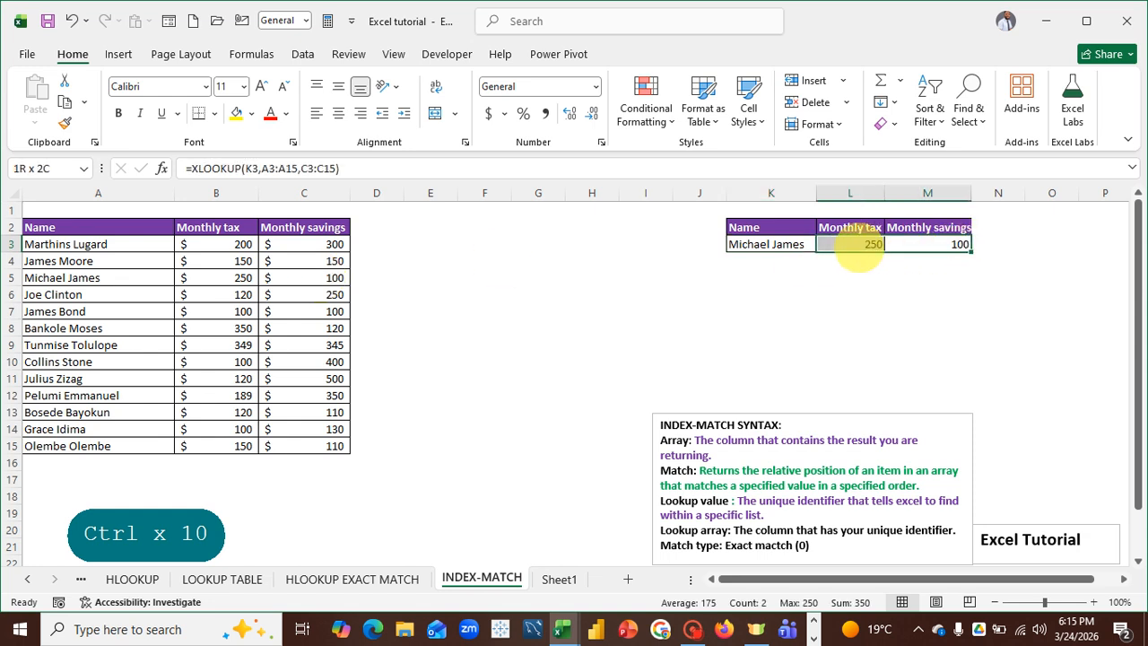
left_click(488, 113)
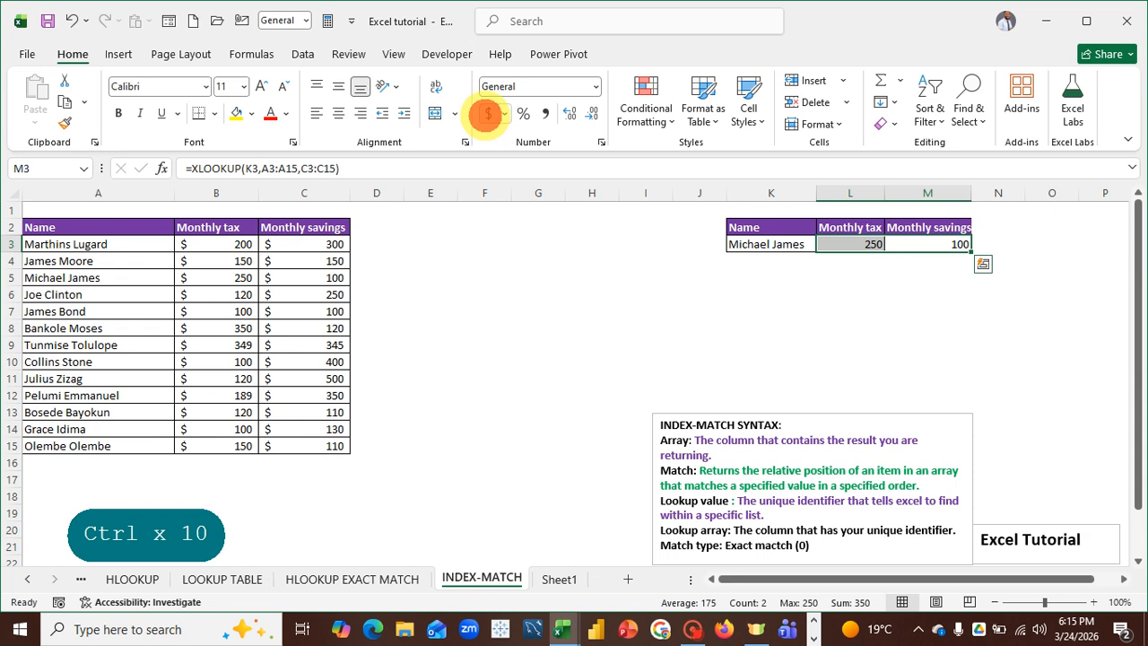
left_click(623, 311)
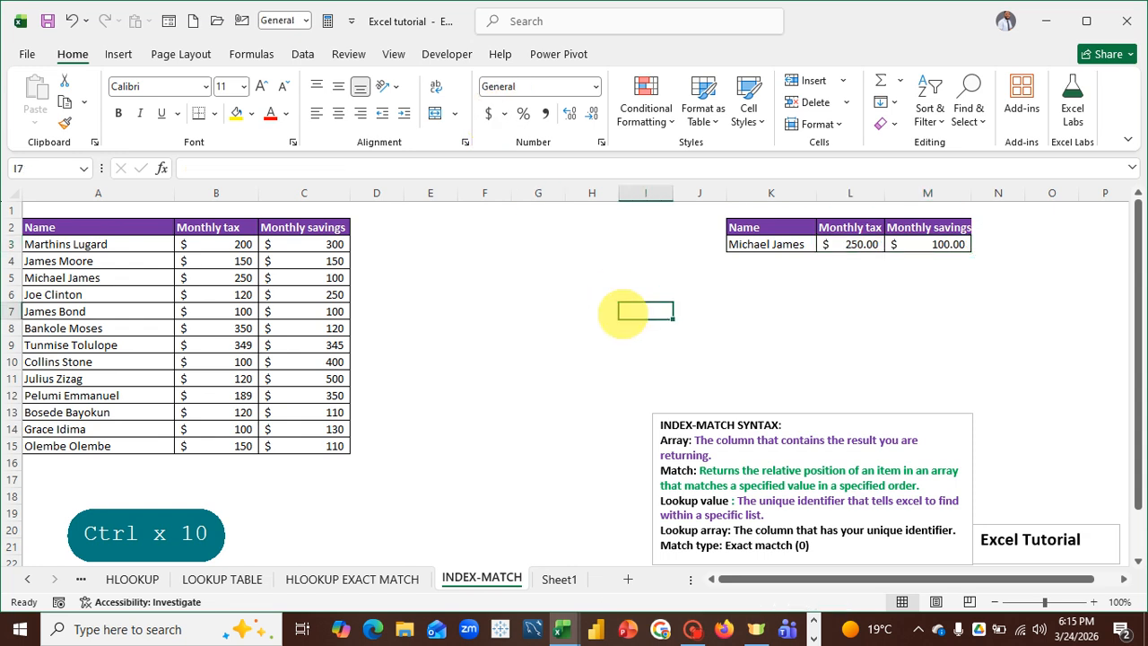